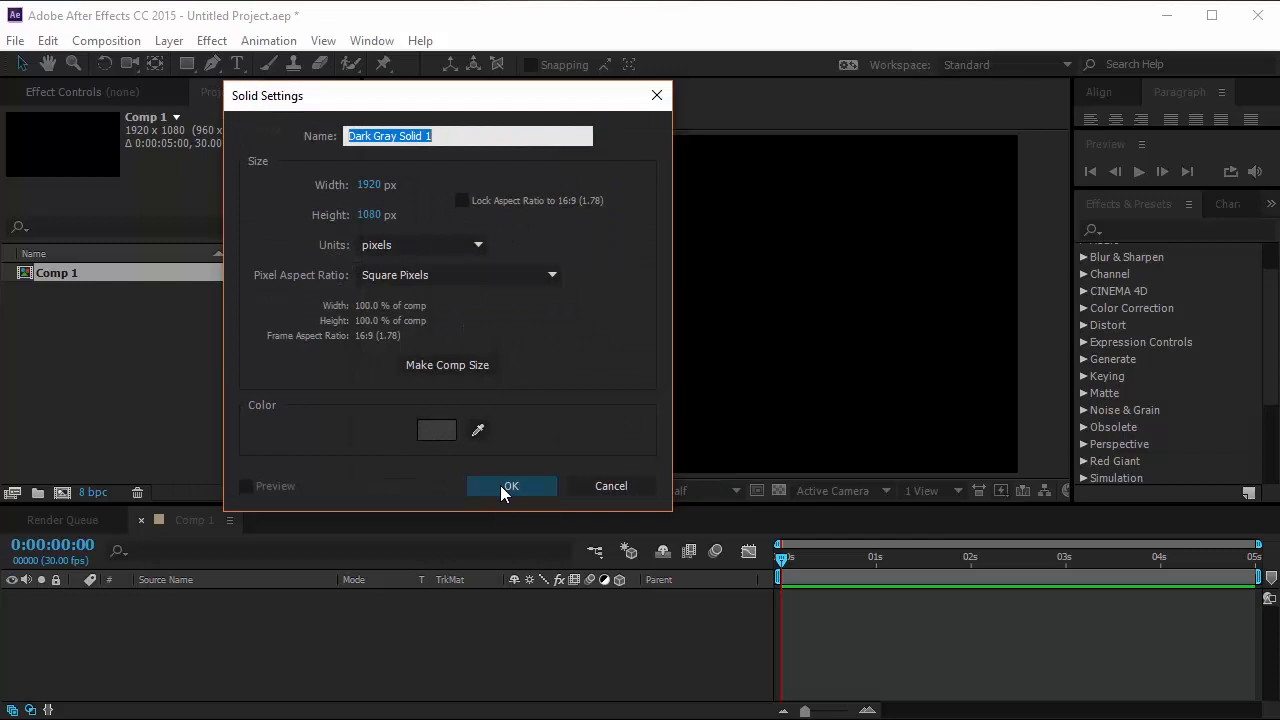
# Create the 1920 × 1080 px dark gray solid and add the text "Your Logo" as a layer above it.
pyautogui.click(510, 486)
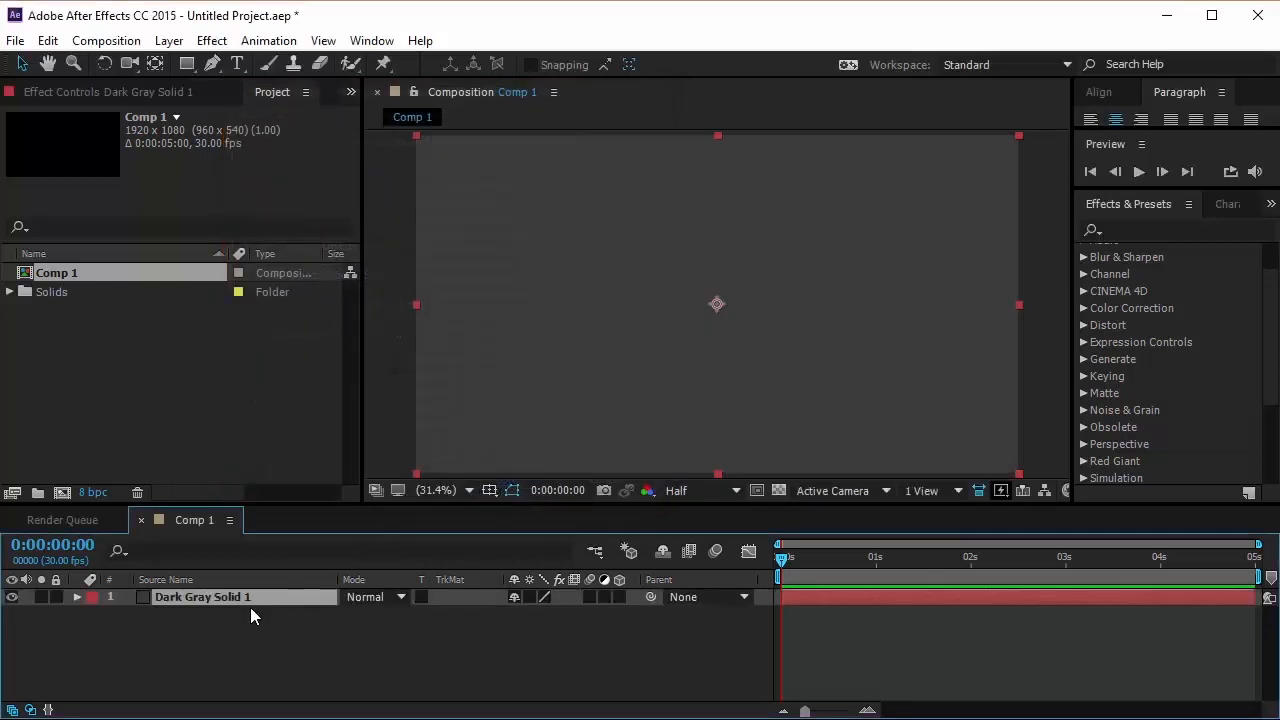
pyautogui.click(238, 64)
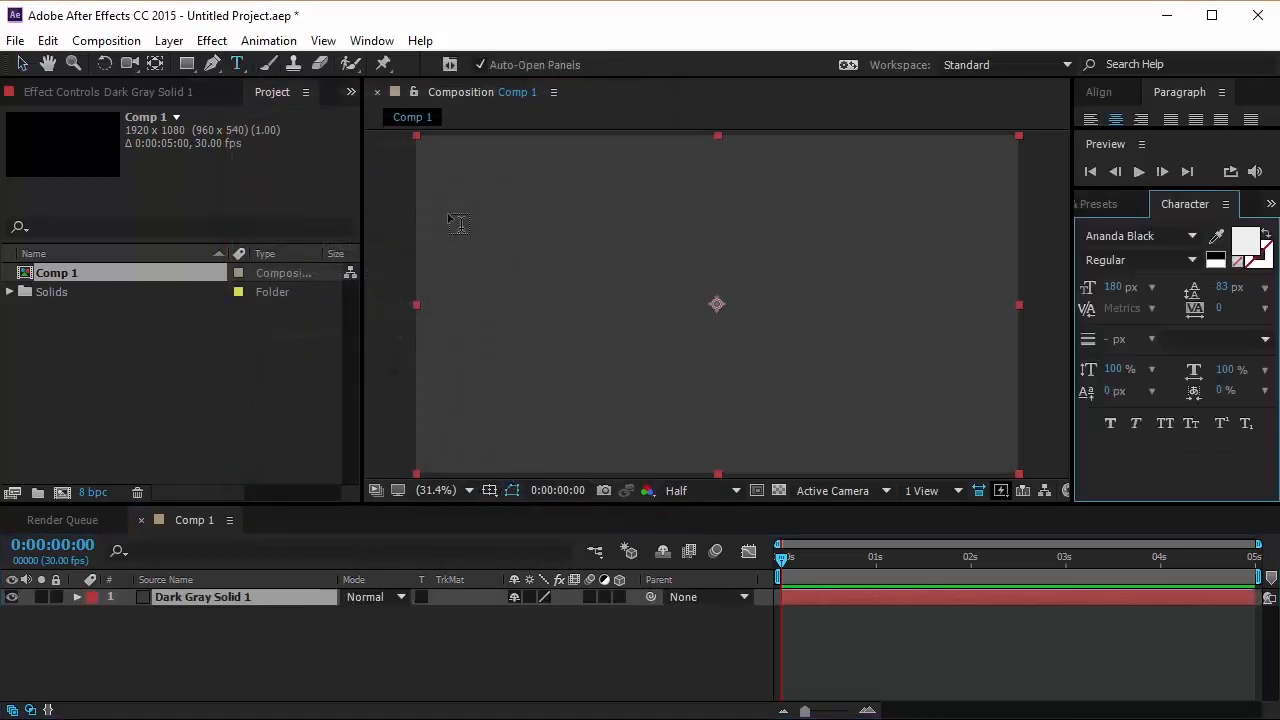
pyautogui.click(605, 310)
pyautogui.write('Y')
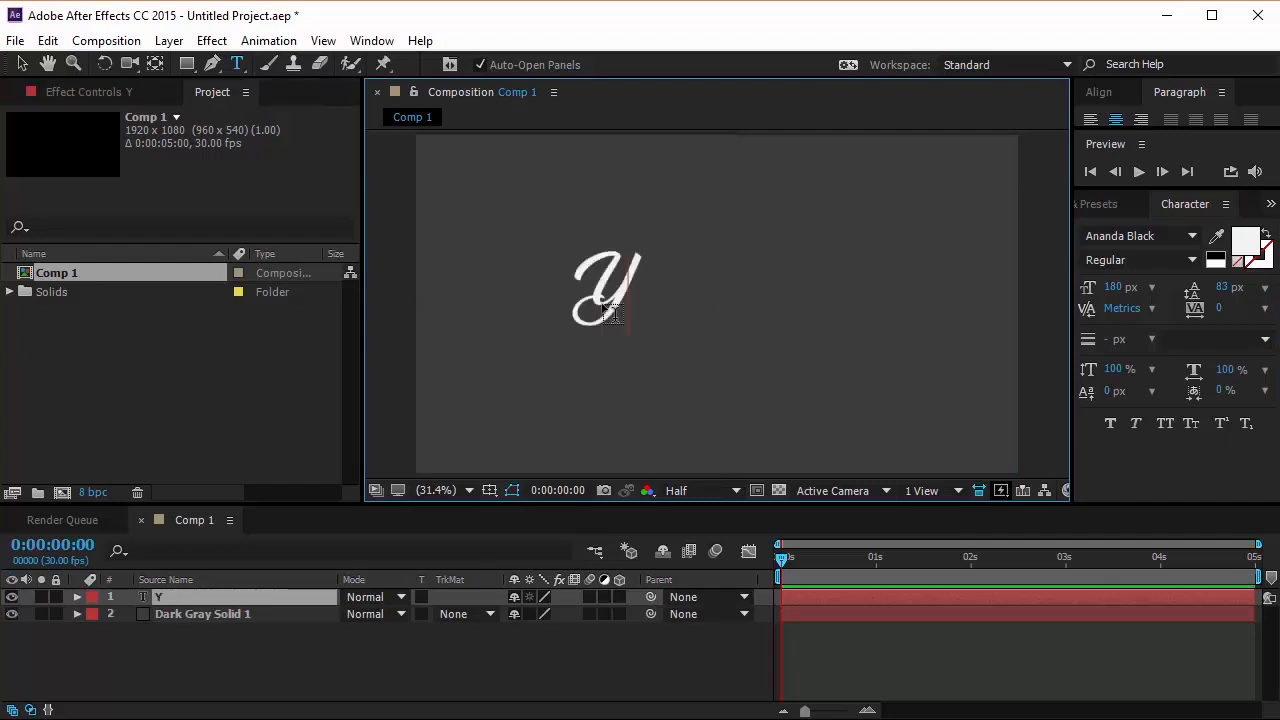
pyautogui.write('our Logo')
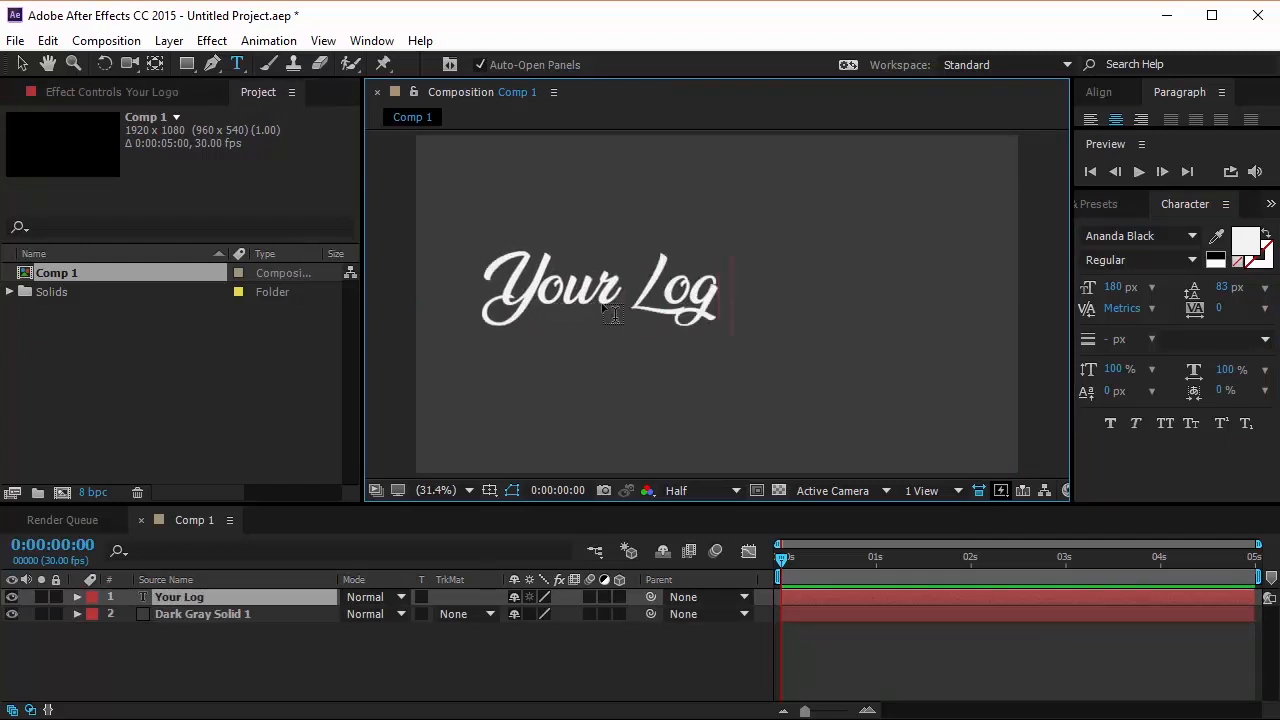
pyautogui.click(24, 64)
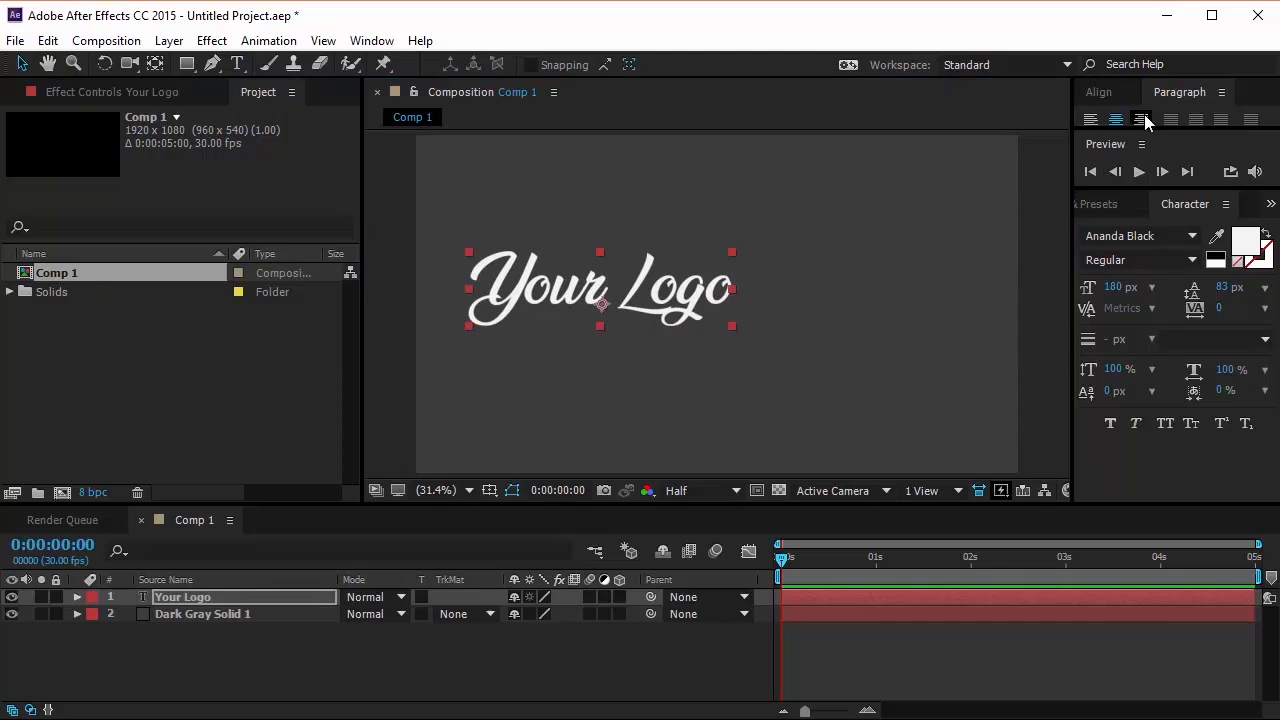
# Center the Your Logo text horizontally and vertically in the composition.
pyautogui.click(1100, 92)
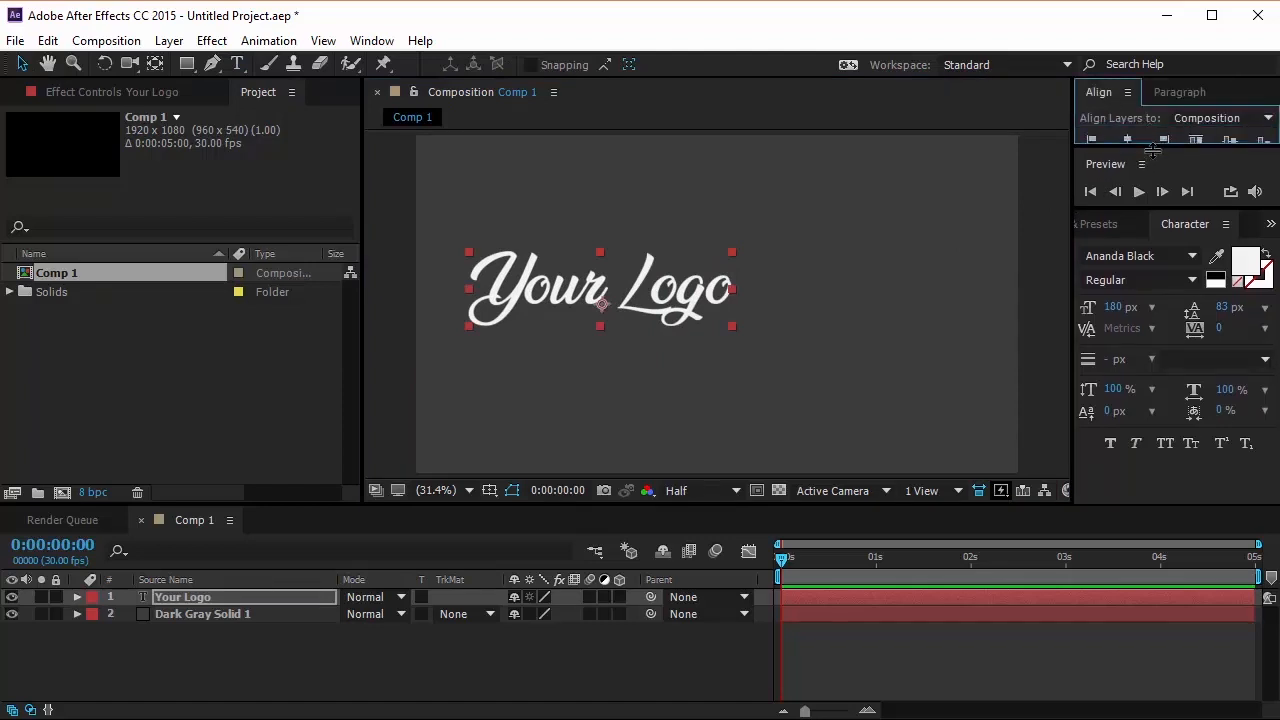
pyautogui.click(1134, 144)
pyautogui.click(1222, 143)
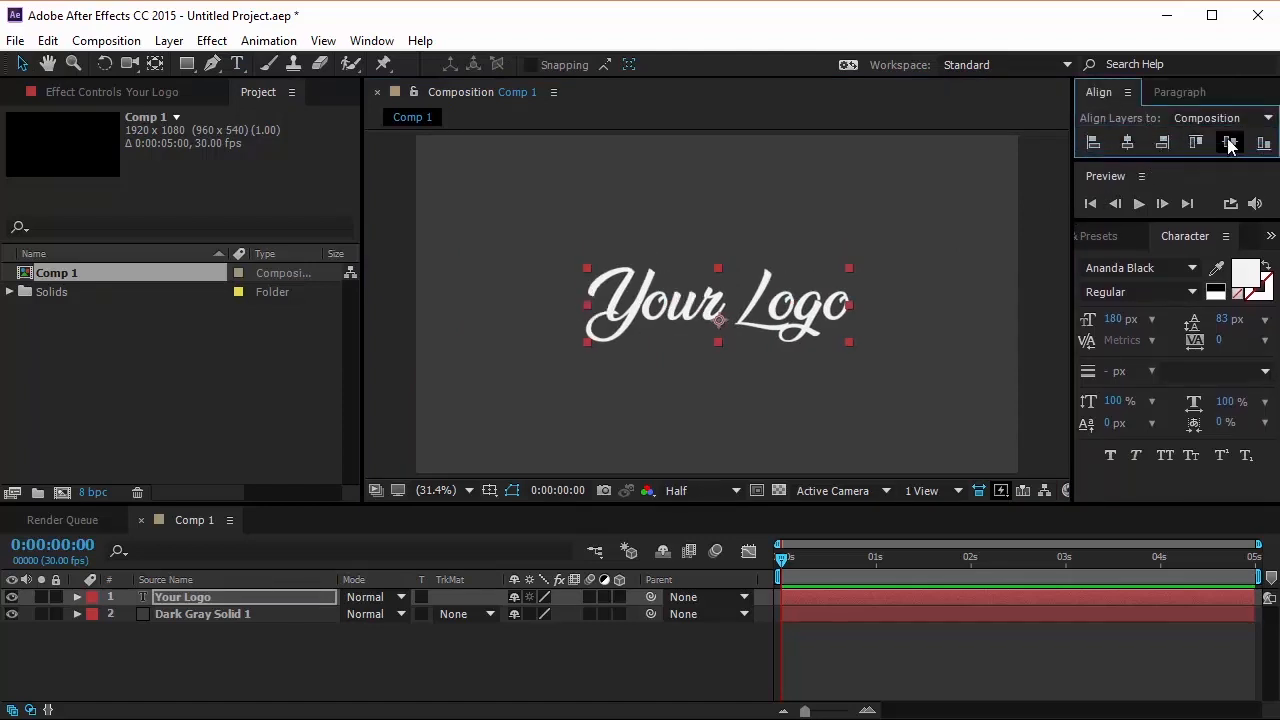
# Auto-trace the Your Logo text layer for the current frame using the Alpha channel.
pyautogui.click(197, 597)
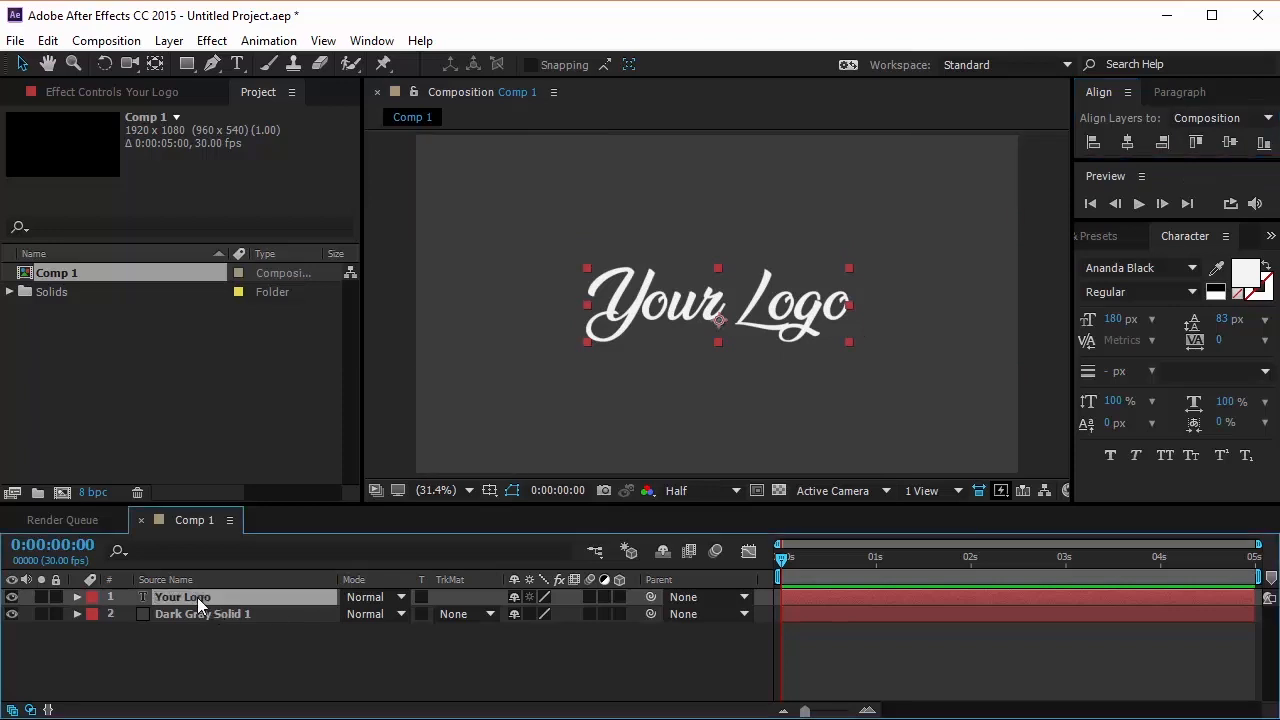
pyautogui.click(170, 40)
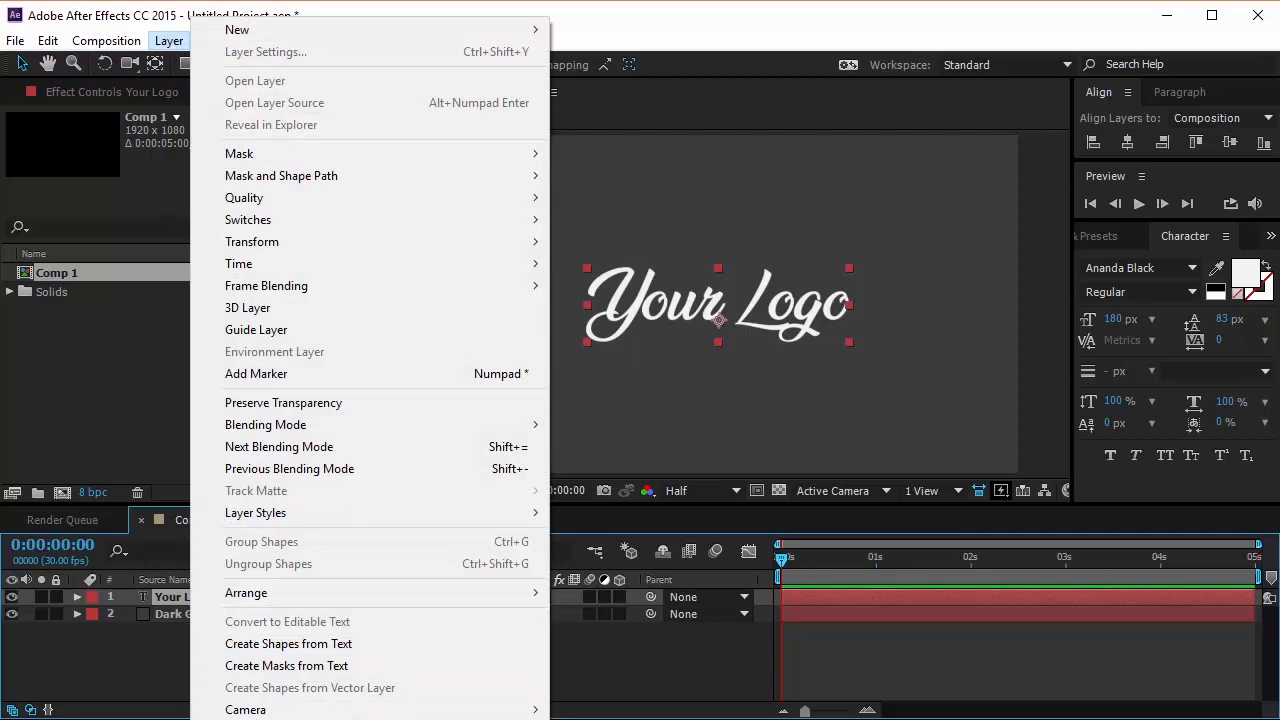
pyautogui.click(262, 719)
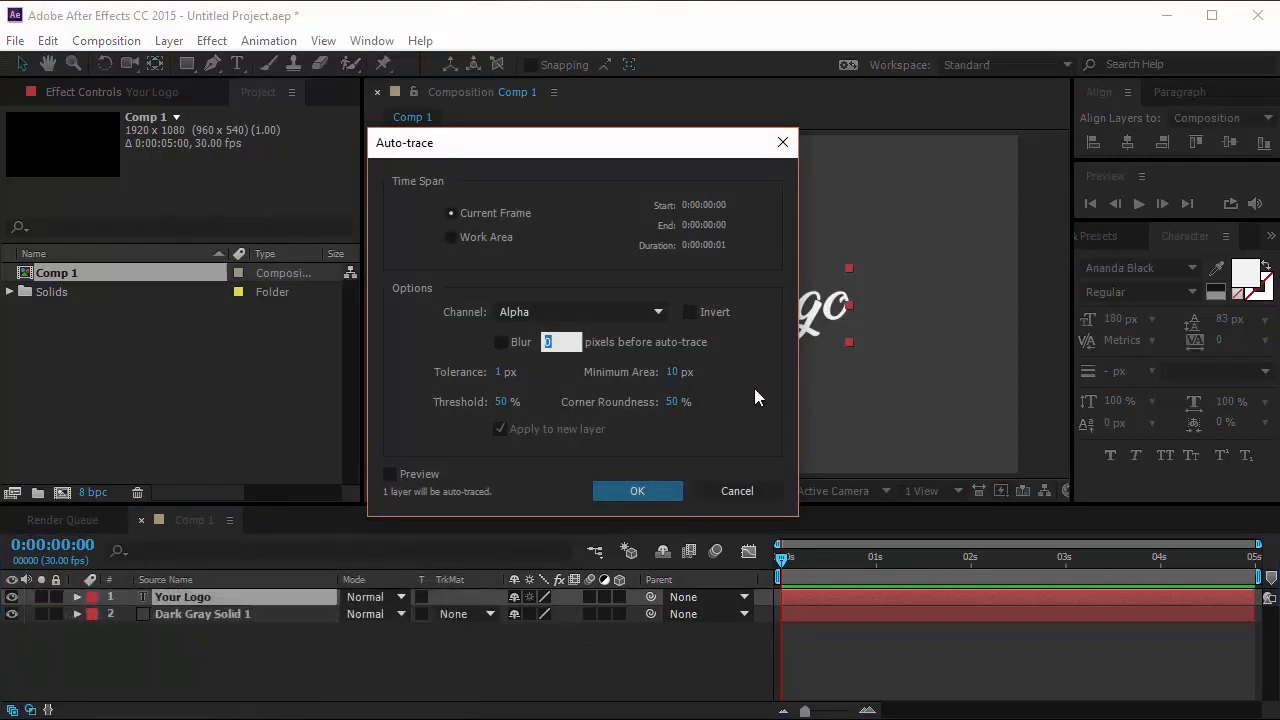
pyautogui.click(646, 490)
# Examine closely how well the auto-traced mask outlines follow the letter edges across both words of the logo.
pyautogui.click(697, 363)
pyautogui.scroll(4, 699, 364)
pyautogui.press('space')
pyautogui.moveTo(420, 210); pyautogui.dragTo(897, 274)
pyautogui.moveTo(744, 470); pyautogui.dragTo(709, 283)
pyautogui.moveTo(869, 348); pyautogui.dragTo(626, 391)
pyautogui.moveTo(1012, 350); pyautogui.dragTo(608, 219)
pyautogui.scroll(2, 628, 403)
pyautogui.press('space')
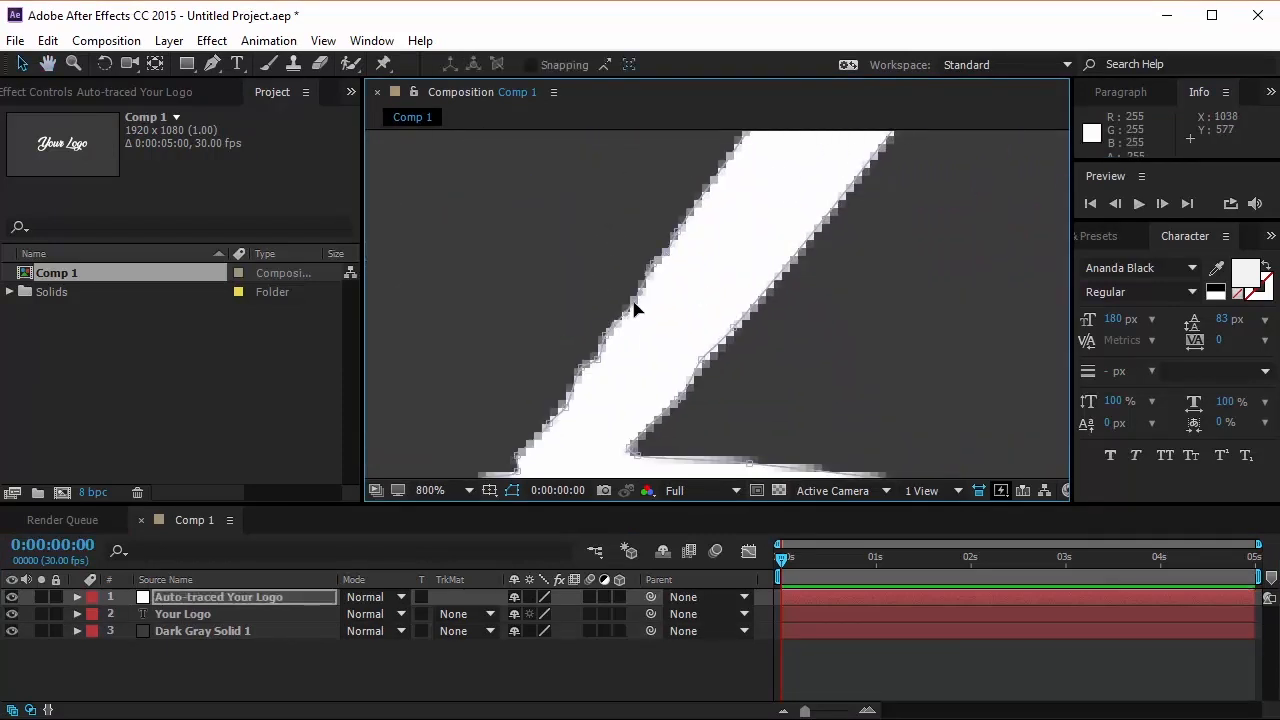
pyautogui.press('space')
pyautogui.moveTo(788, 402); pyautogui.dragTo(761, 263)
pyautogui.moveTo(490, 331)
pyautogui.mouseDown()
pyautogui.moveTo(468, 325)
pyautogui.moveTo(486, 310)
pyautogui.mouseUp()
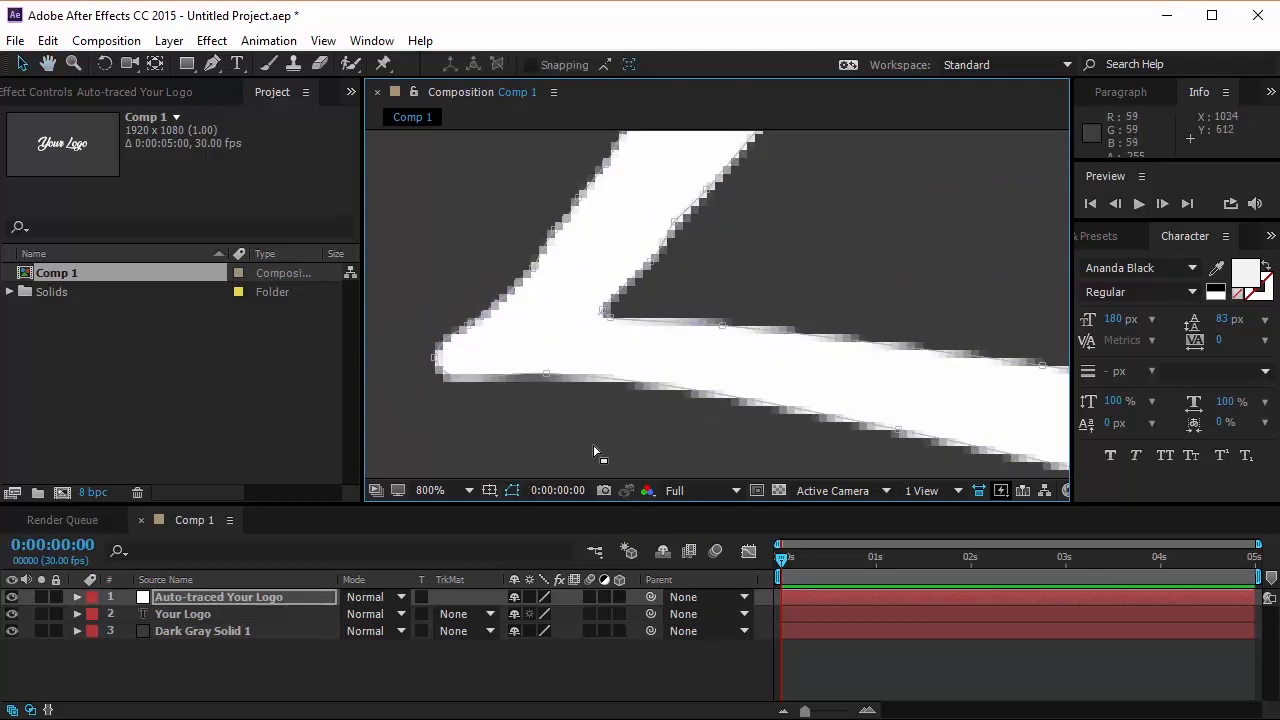
pyautogui.press('space')
pyautogui.scroll(-3, 746, 303)
pyautogui.moveTo(937, 293); pyautogui.dragTo(754, 301)
pyautogui.scroll(2, 854, 406)
pyautogui.press('space')
pyautogui.moveTo(886, 366)
pyautogui.mouseDown()
pyautogui.moveTo(741, 202)
pyautogui.moveTo(659, 229)
pyautogui.mouseUp()
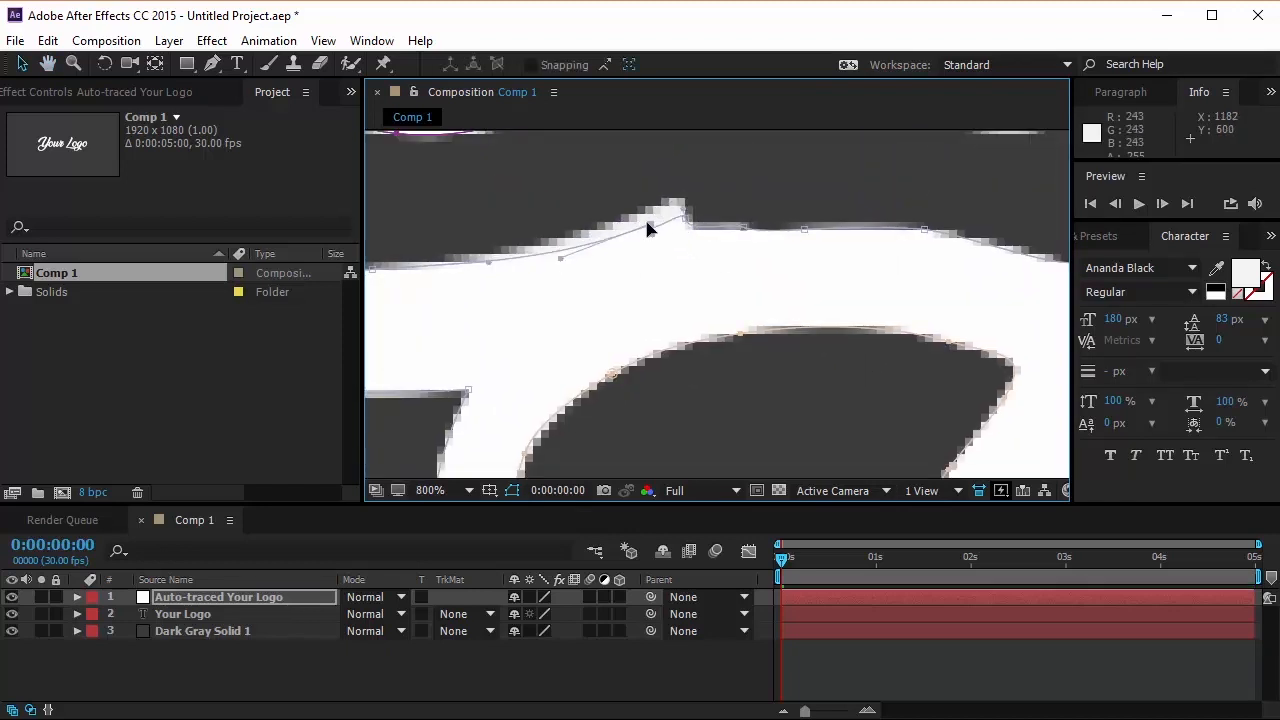
pyautogui.press('space')
pyautogui.scroll(-3, 681, 319)
pyautogui.moveTo(681, 319); pyautogui.dragTo(687, 387)
pyautogui.scroll(2, 786, 257)
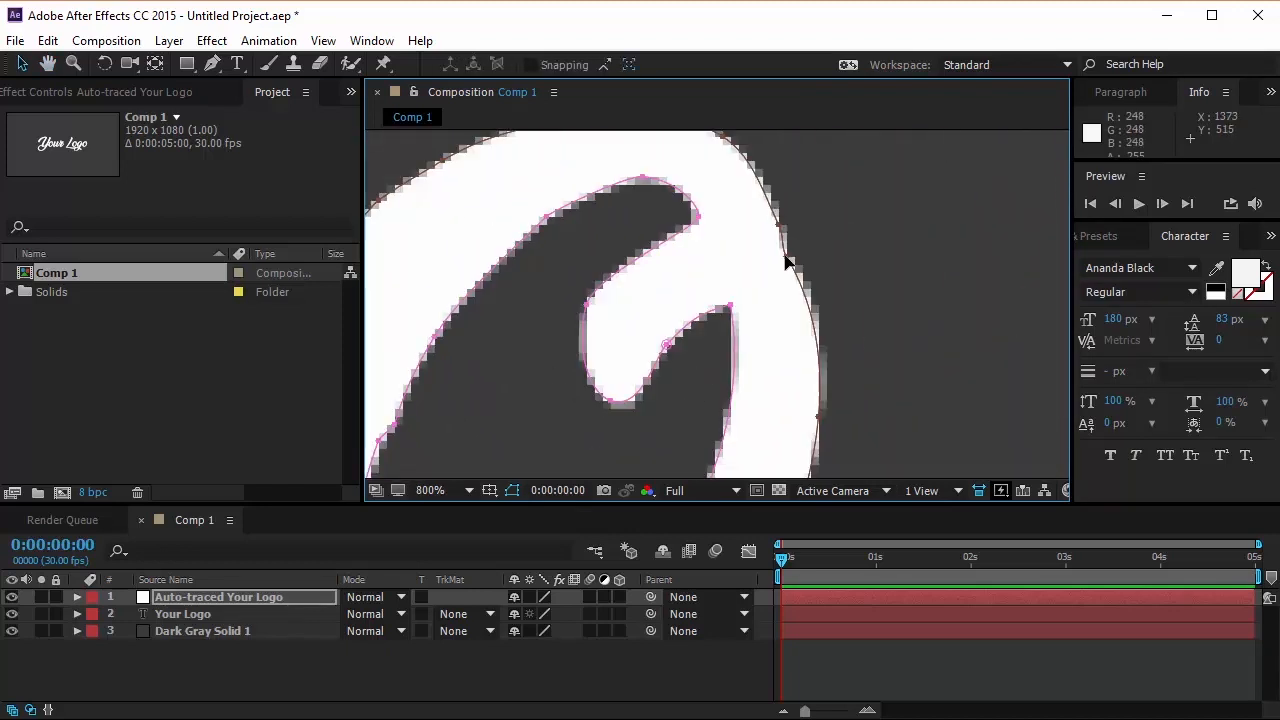
pyautogui.scroll(-5, 786, 250)
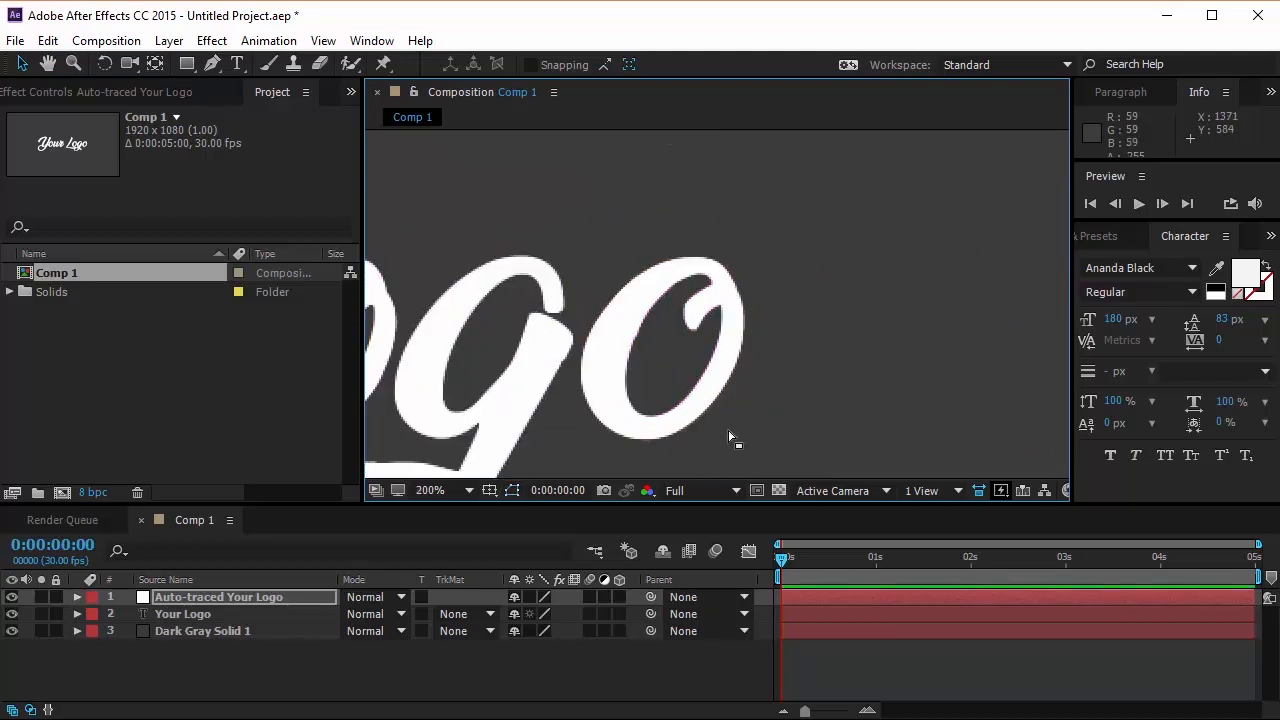
pyautogui.scroll(3, 678, 372)
pyautogui.scroll(2, 690, 320)
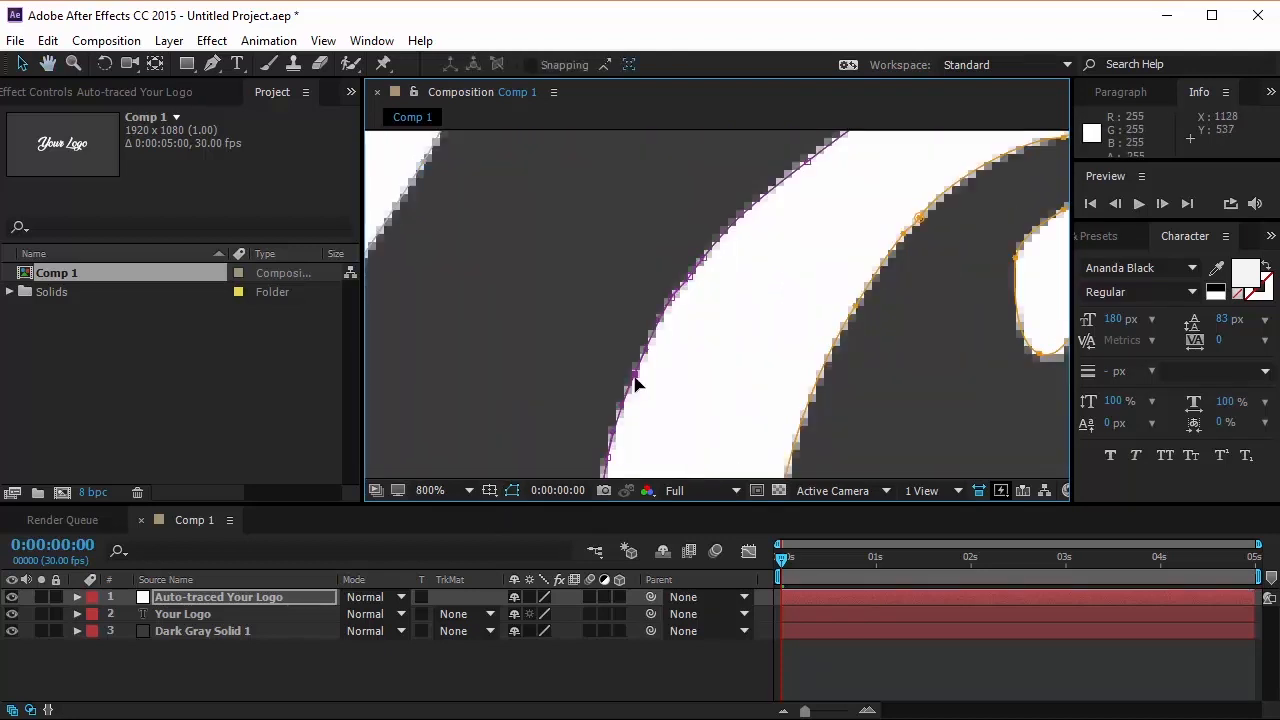
pyautogui.scroll(-6, 630, 365)
pyautogui.scroll(2, 623, 349)
pyautogui.scroll(3, 657, 306)
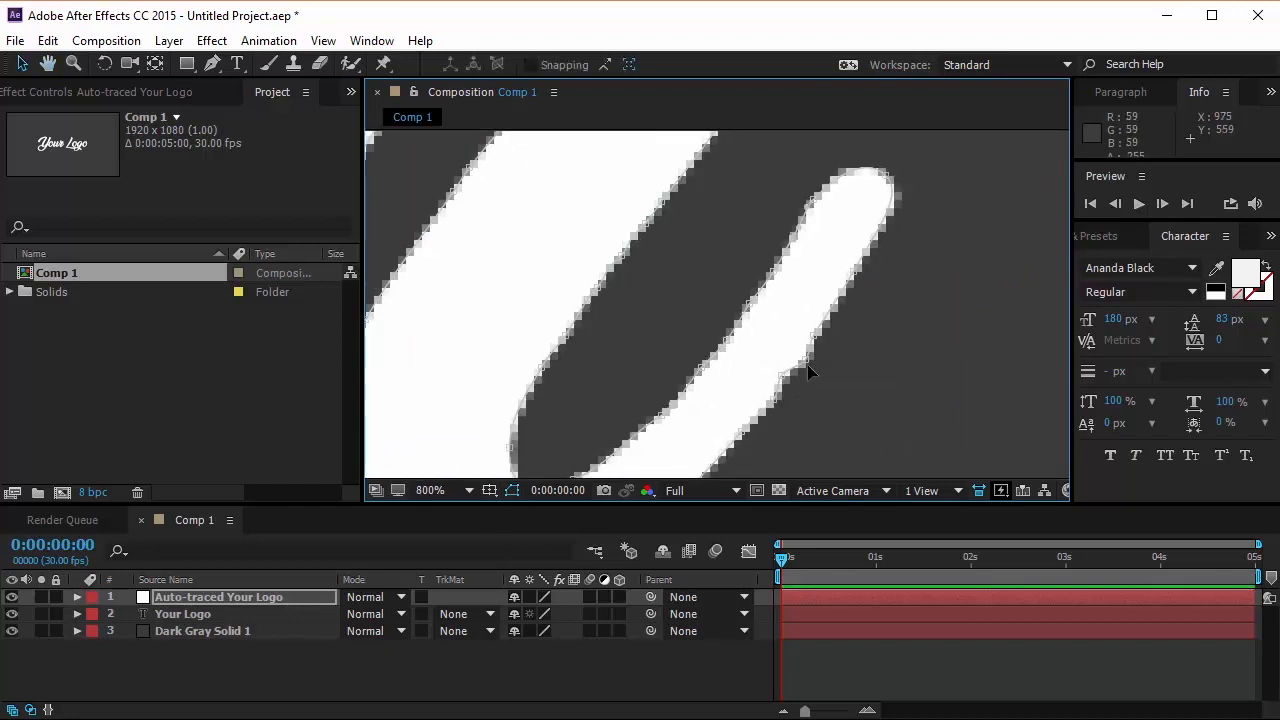
pyautogui.scroll(-2, 846, 391)
pyautogui.scroll(2, 545, 362)
pyautogui.moveTo(462, 327); pyautogui.dragTo(922, 223)
pyautogui.scroll(-8, 434, 400)
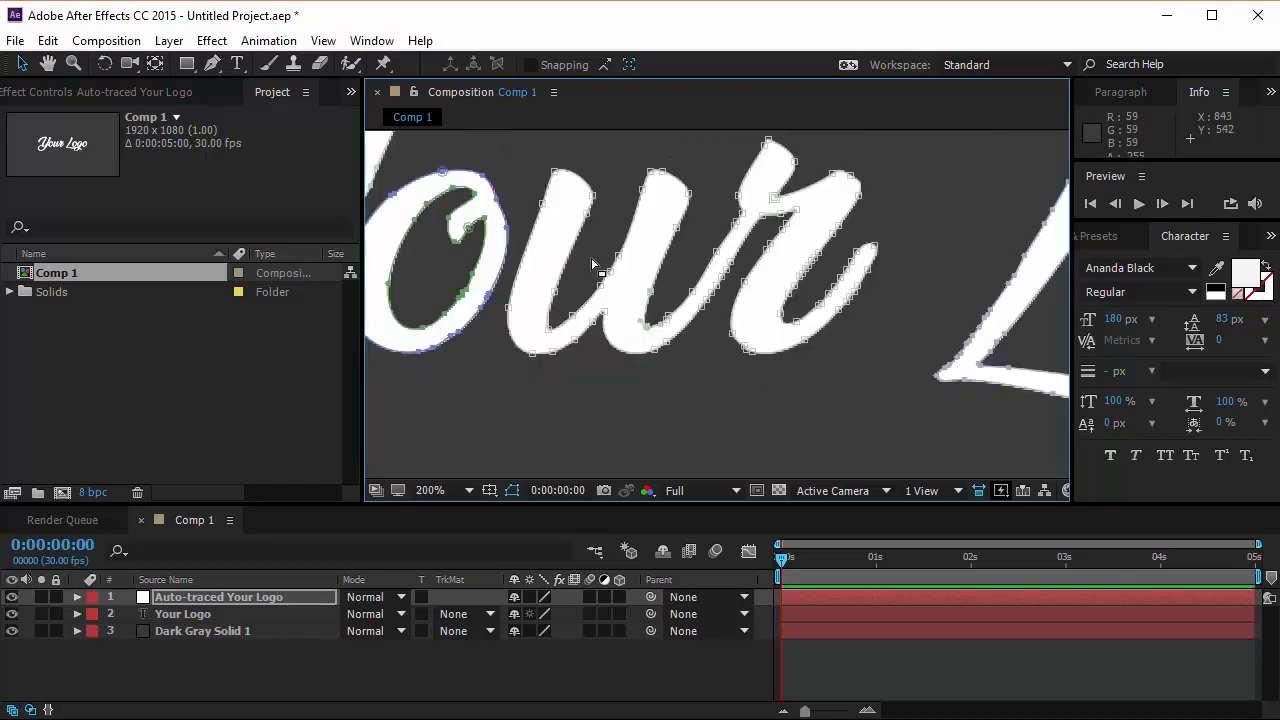
# Find the Stroke effect and apply it to the Auto-traced Your Logo layer.
pyautogui.click(1097, 237)
pyautogui.click(1125, 259)
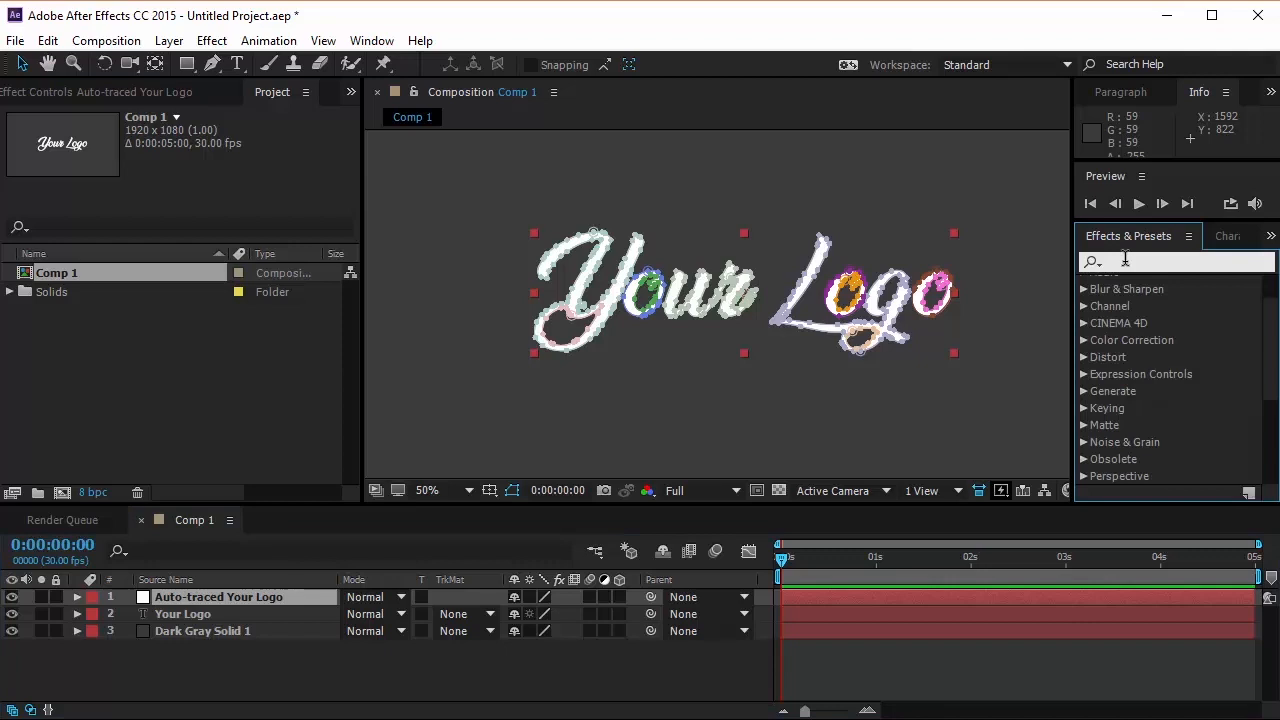
pyautogui.write('stroke')
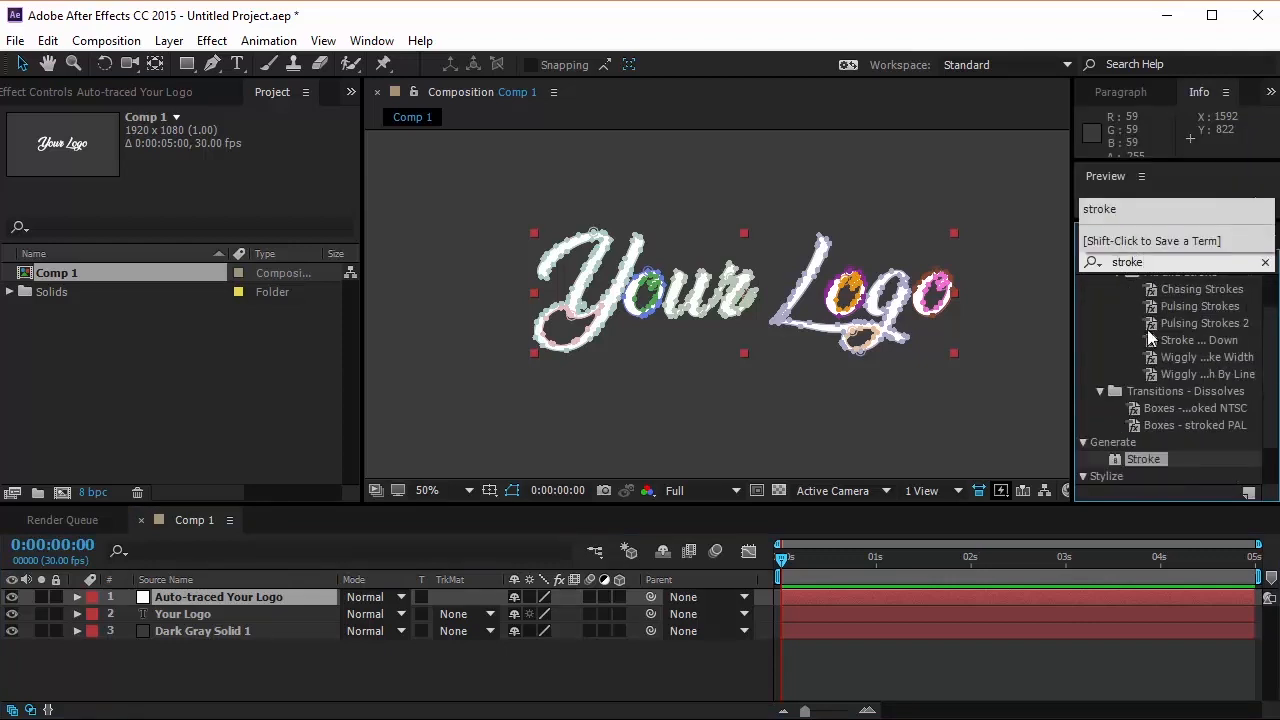
pyautogui.scroll(-1, 1139, 380)
pyautogui.moveTo(1142, 414)
pyautogui.mouseDown()
pyautogui.moveTo(948, 373)
pyautogui.moveTo(640, 401)
pyautogui.moveTo(285, 622)
pyautogui.moveTo(270, 598)
pyautogui.mouseUp()
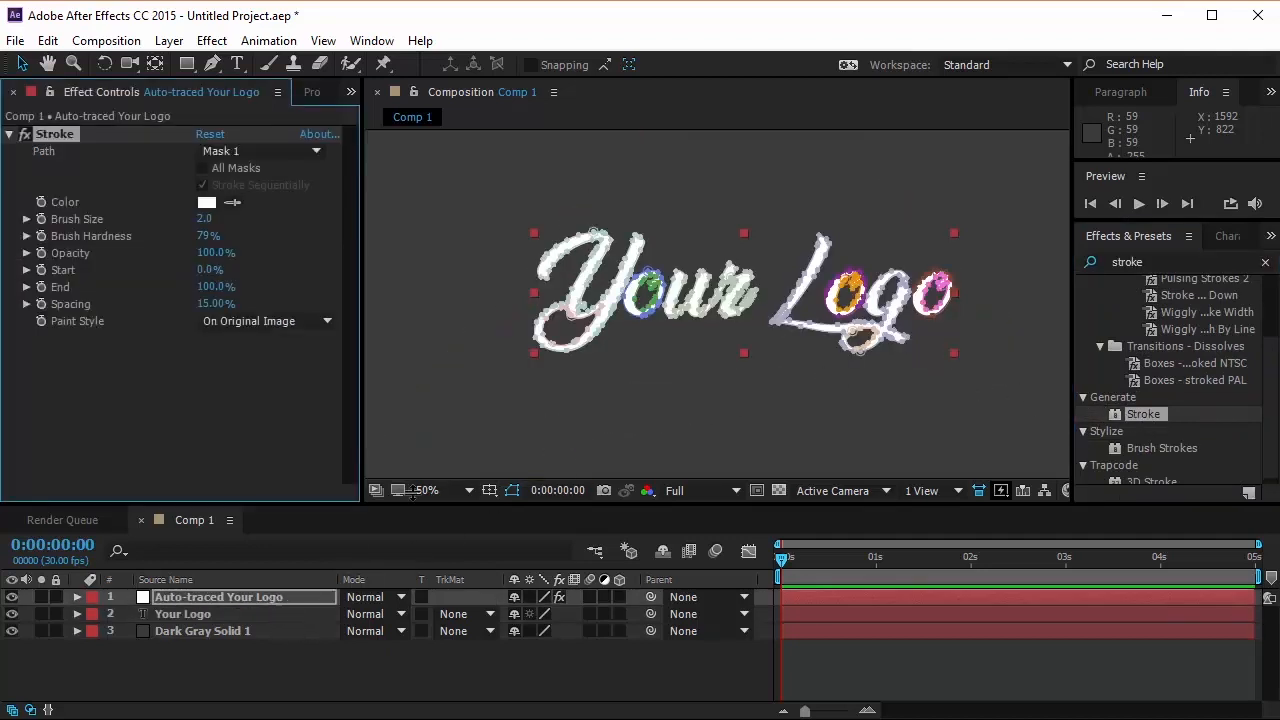
# Hide the mask outlines in the composition view and delete the original Your Logo text layer.
pyautogui.click(513, 490)
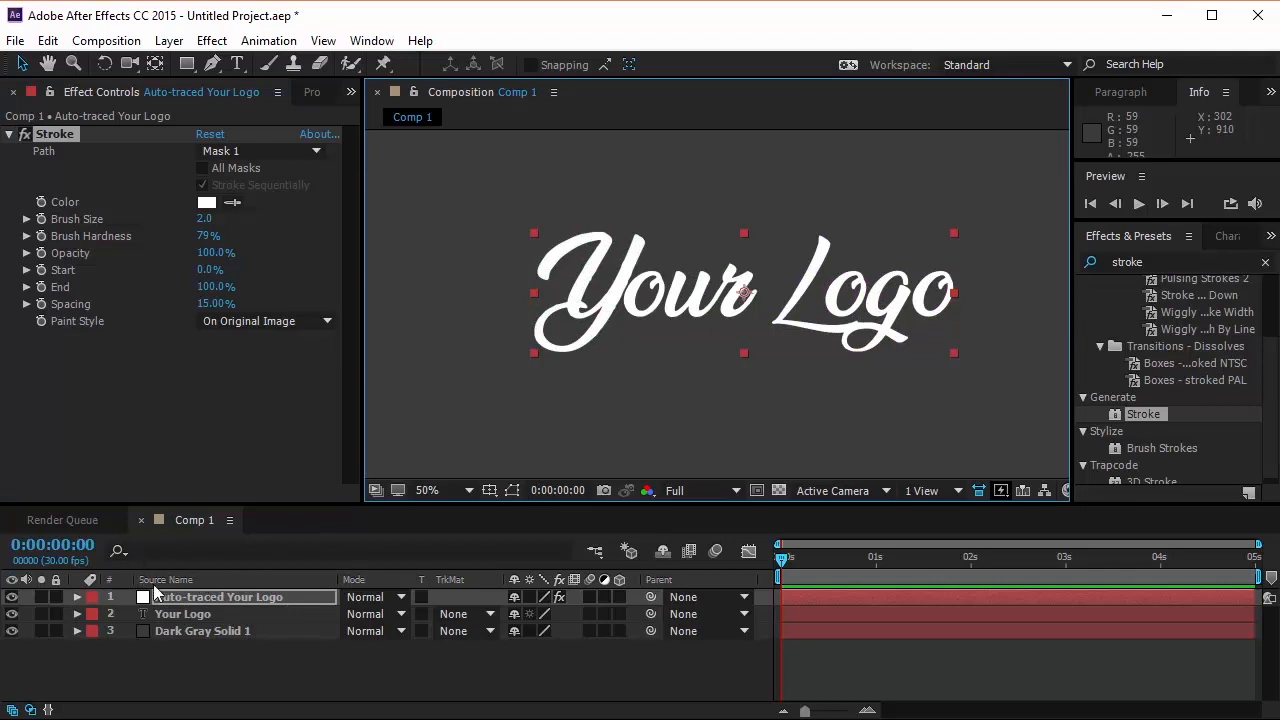
pyautogui.click(172, 622)
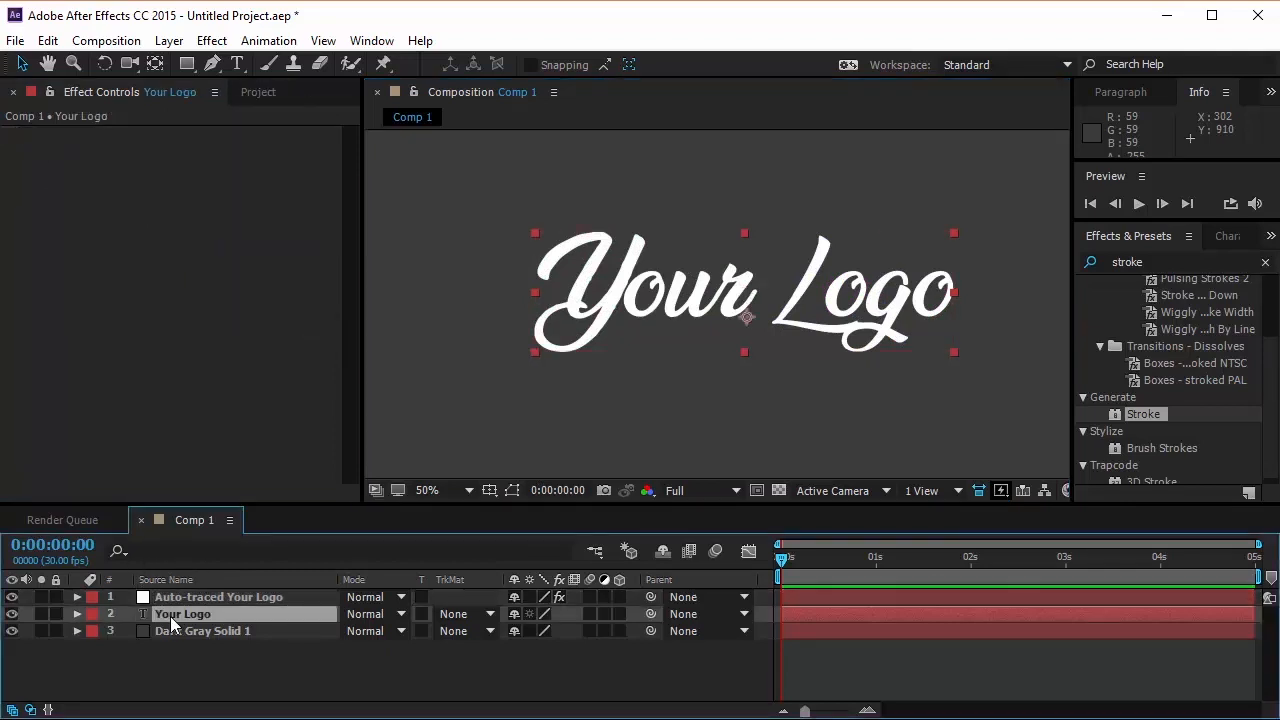
pyautogui.press('Delete')
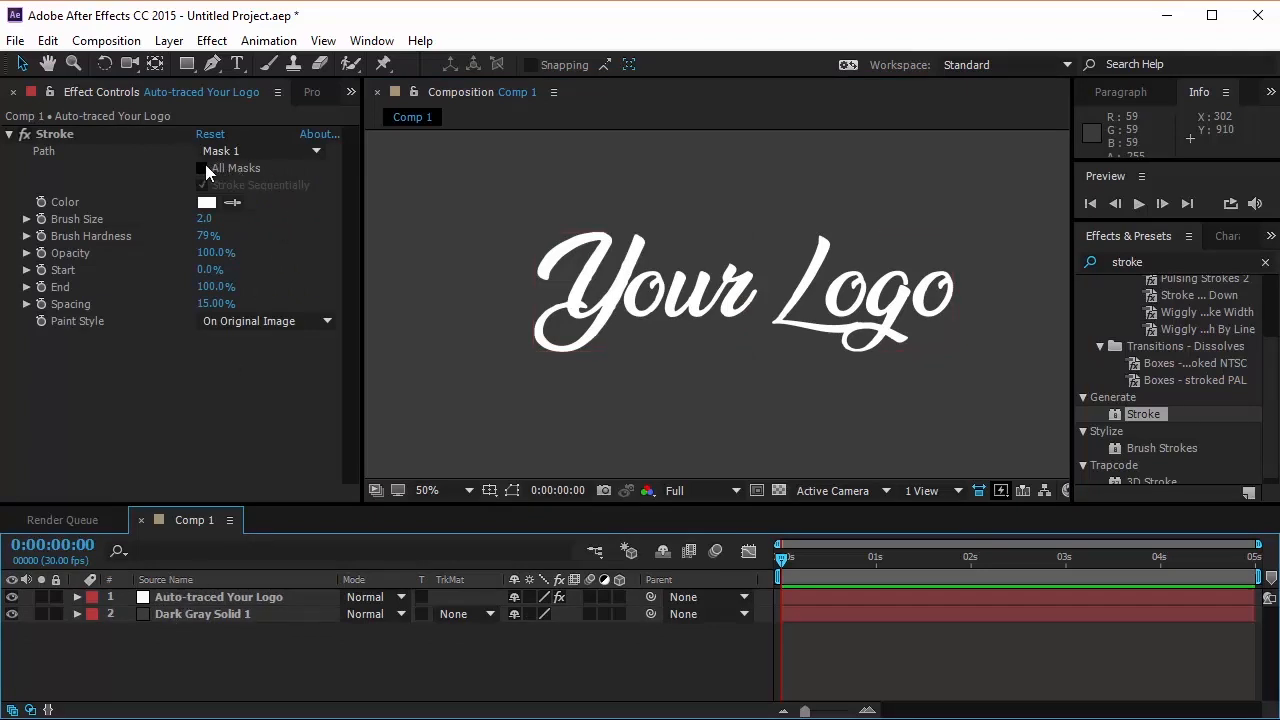
# Apply the Stroke effect to All Masks of the auto-traced layer and set its color to blue 150AEE.
pyautogui.click(204, 164)
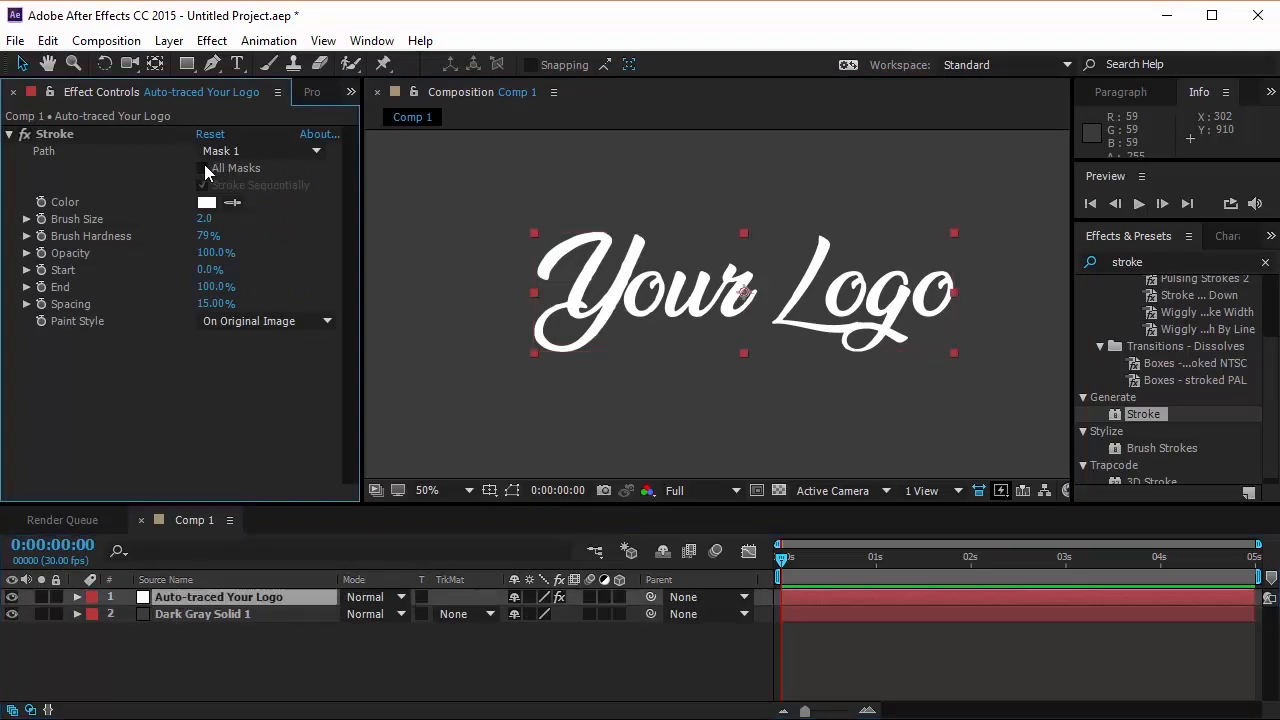
pyautogui.click(203, 168)
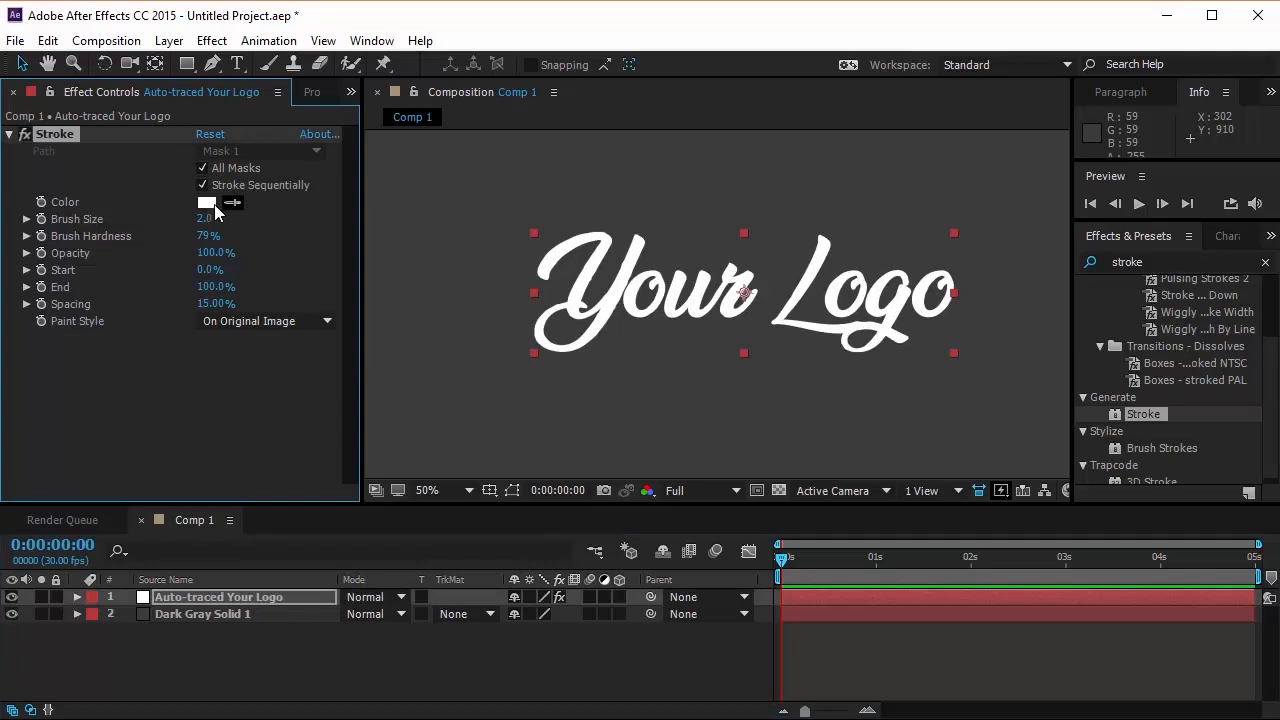
pyautogui.click(212, 203)
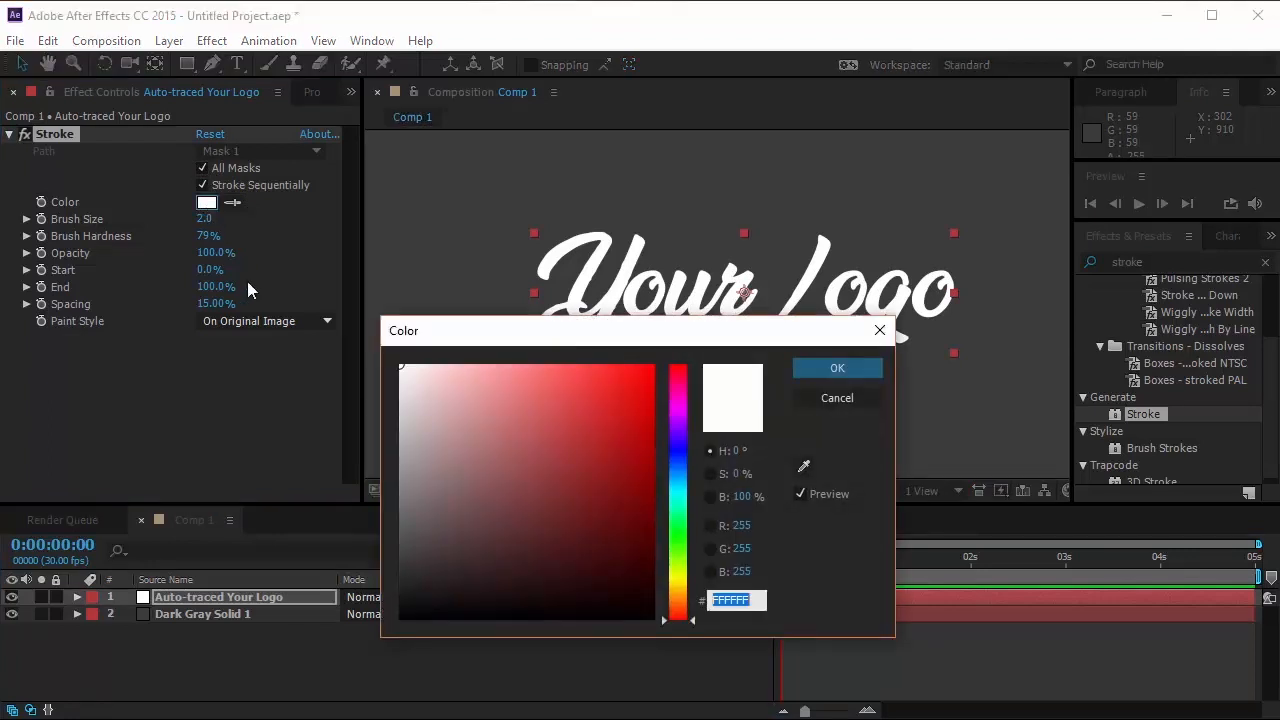
pyautogui.click(685, 449)
pyautogui.click(643, 381)
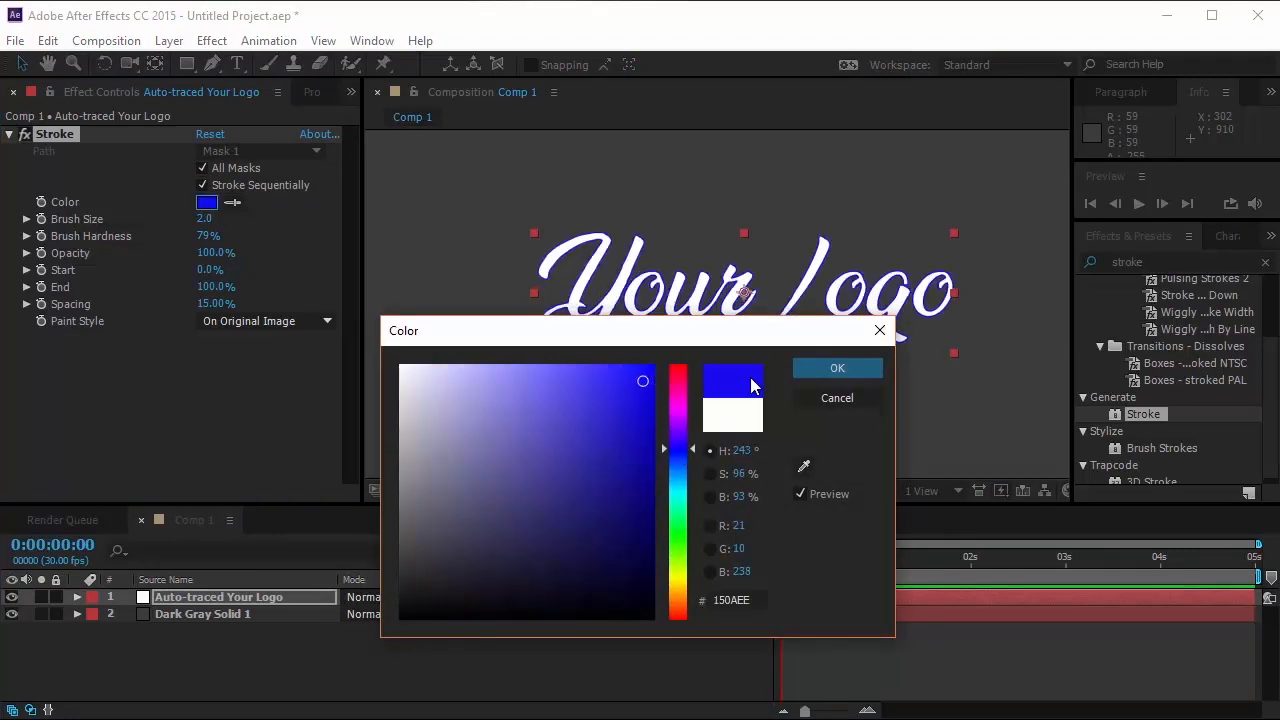
pyautogui.click(826, 367)
# Set the Stroke's Brush Size to 18.4, Brush Hardness to 100% and Spacing to 0%.
pyautogui.moveTo(202, 226); pyautogui.dragTo(302, 231)
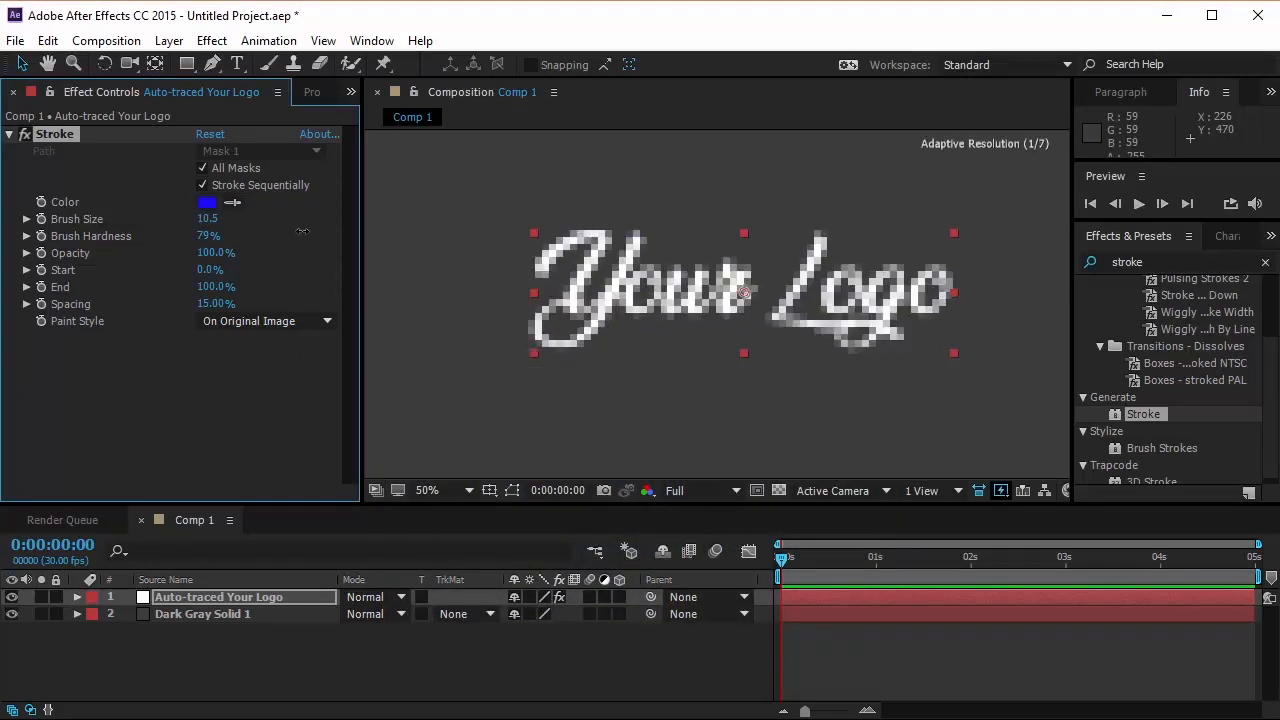
pyautogui.moveTo(207, 219)
pyautogui.mouseDown()
pyautogui.moveTo(270, 241)
pyautogui.moveTo(257, 242)
pyautogui.mouseUp()
pyautogui.moveTo(352, 247)
pyautogui.mouseDown()
pyautogui.moveTo(263, 304)
pyautogui.moveTo(165, 330)
pyautogui.moveTo(129, 358)
pyautogui.mouseUp()
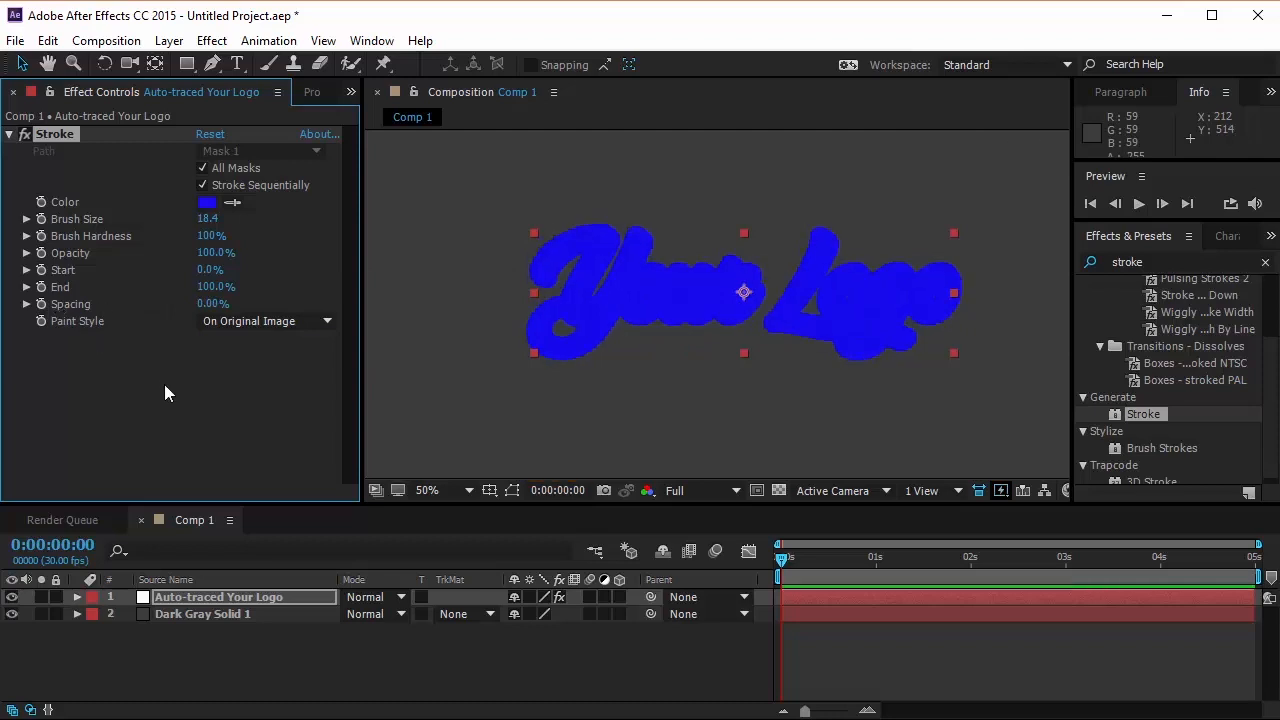
# Set the Stroke's Paint Style to Reveal Original Image and turn off Stroke Sequentially.
pyautogui.click(307, 318)
pyautogui.click(279, 388)
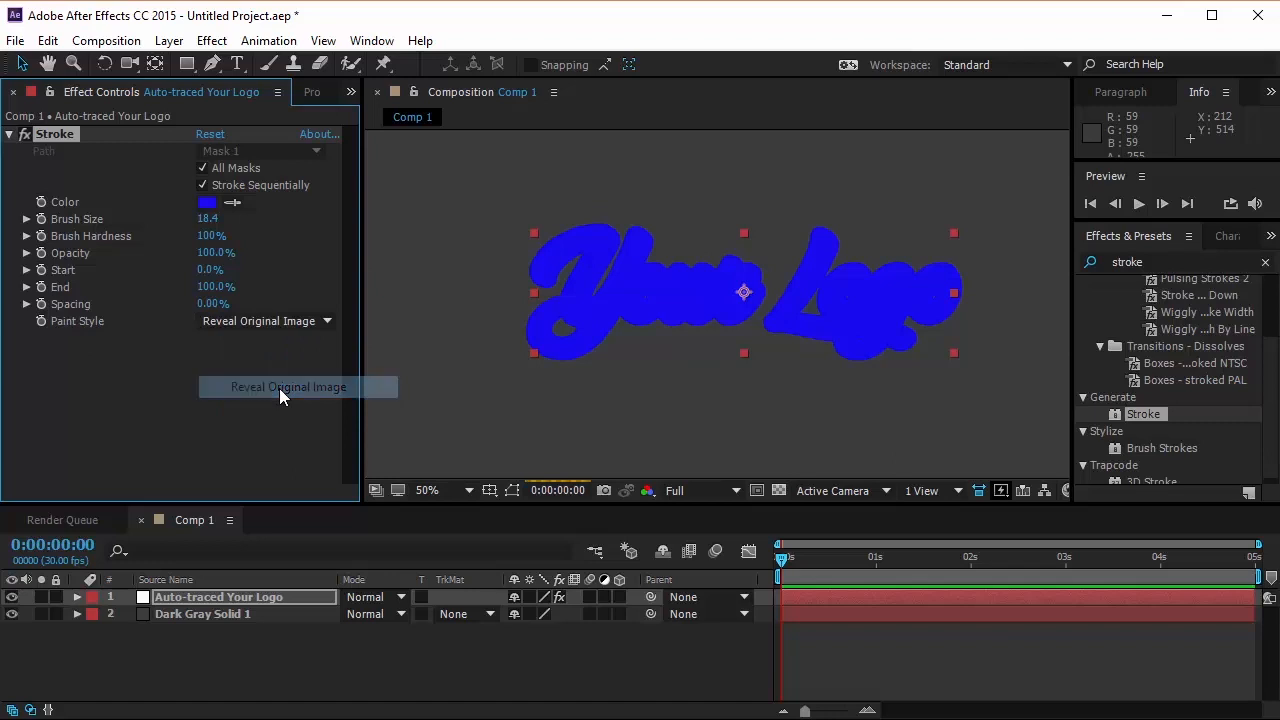
pyautogui.click(205, 188)
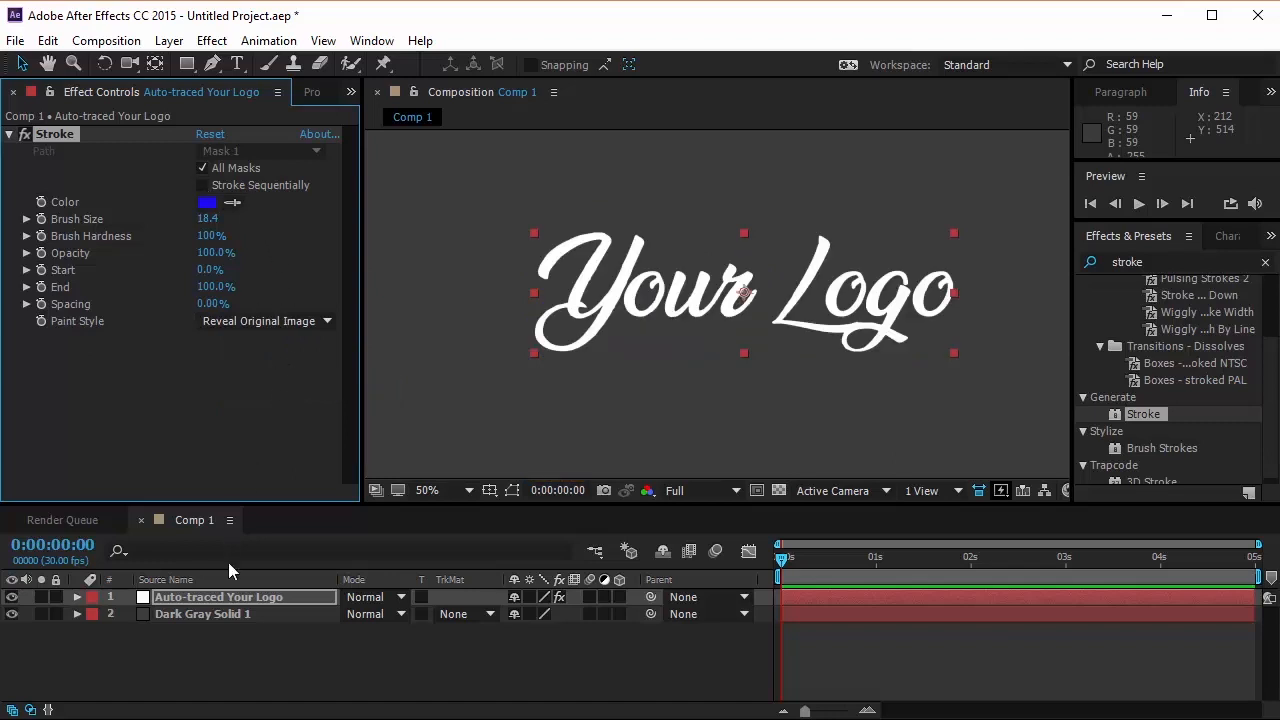
# Add a keyframe for the Stroke's End value of 100% at 0:00:01:00 on the auto-traced layer.
pyautogui.click(240, 598)
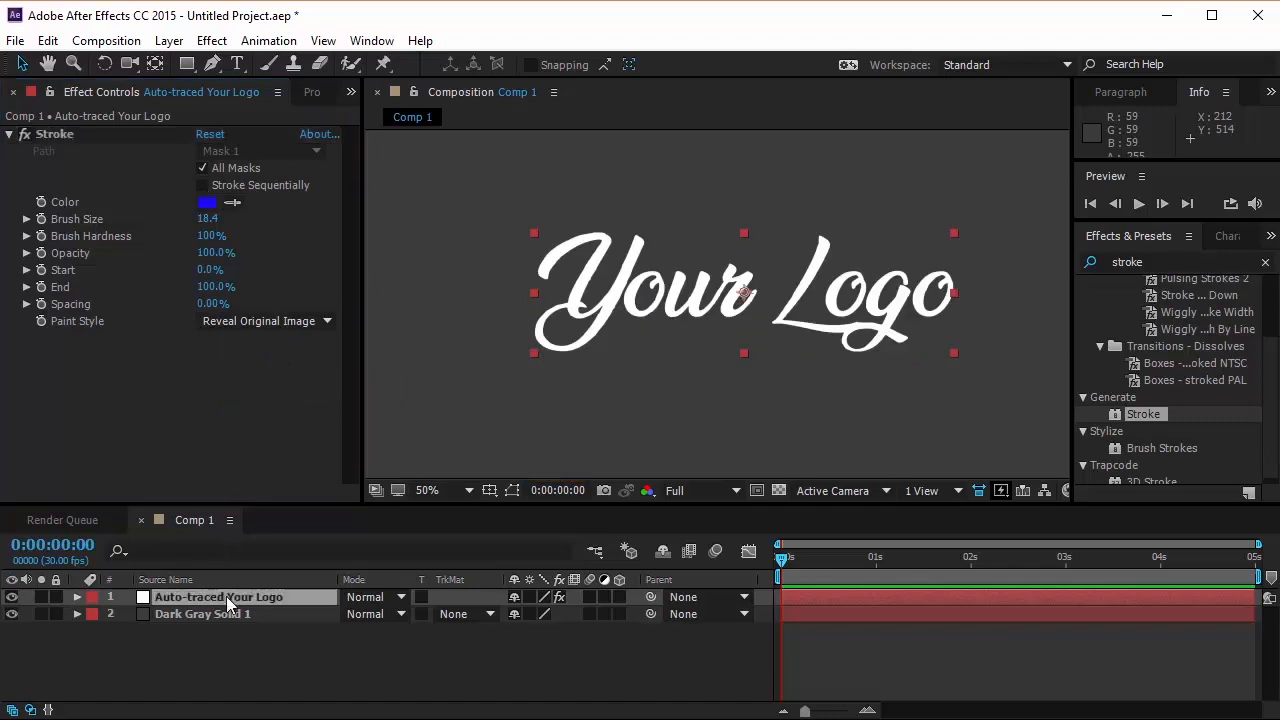
pyautogui.click(876, 564)
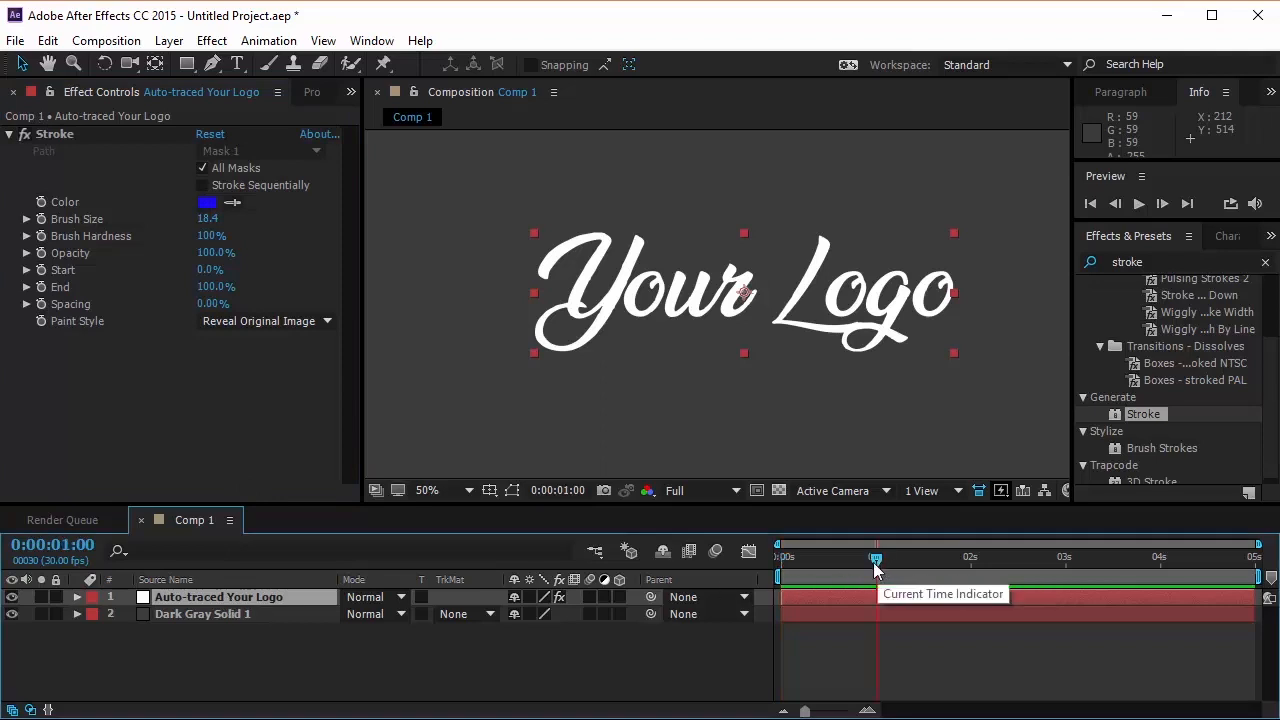
pyautogui.click(41, 287)
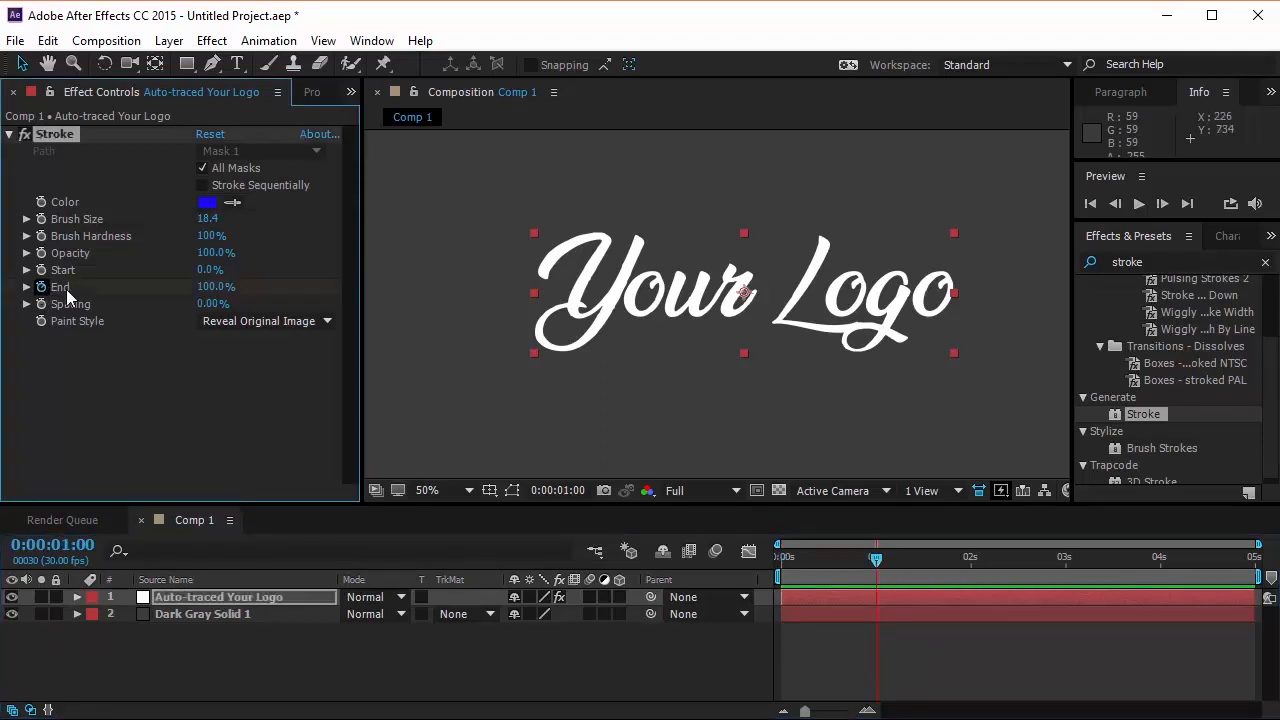
# Keyframe the auto-traced layer's Stroke End value at 0% at 0:00:01:00 and at 100% at 0:00:03:00.
pyautogui.click(201, 287)
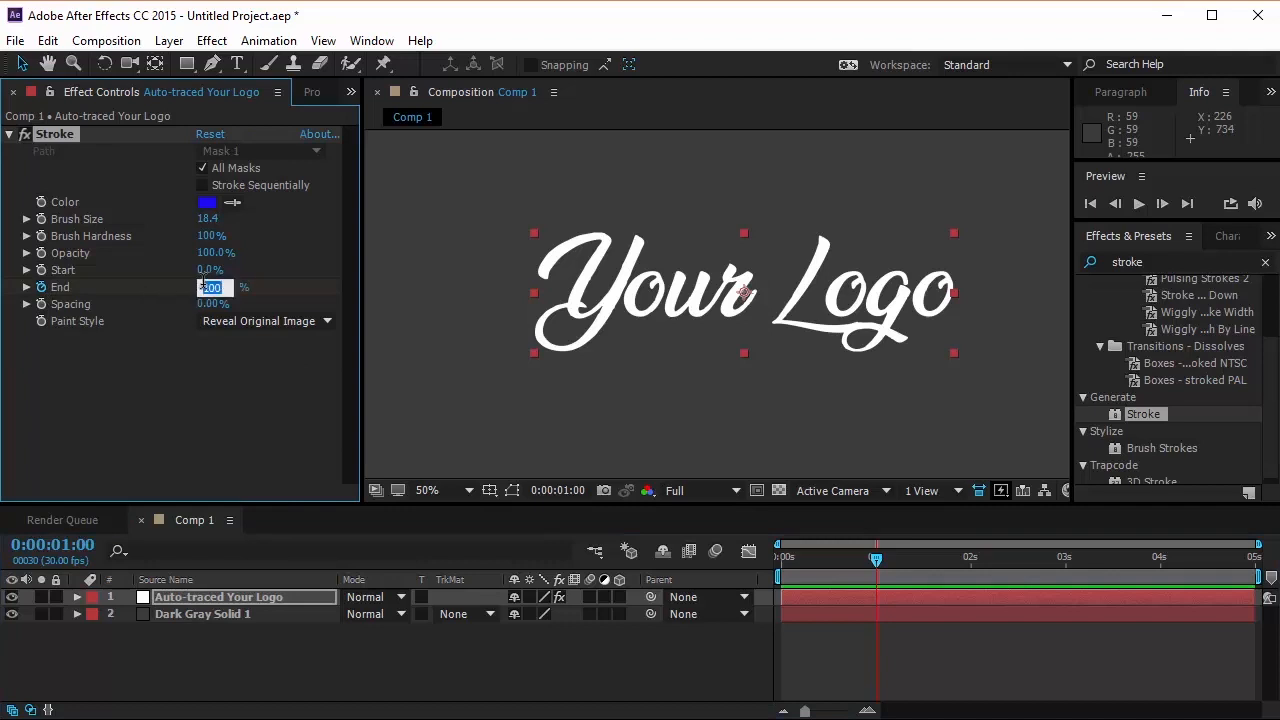
pyautogui.write('0')
pyautogui.click(1066, 561)
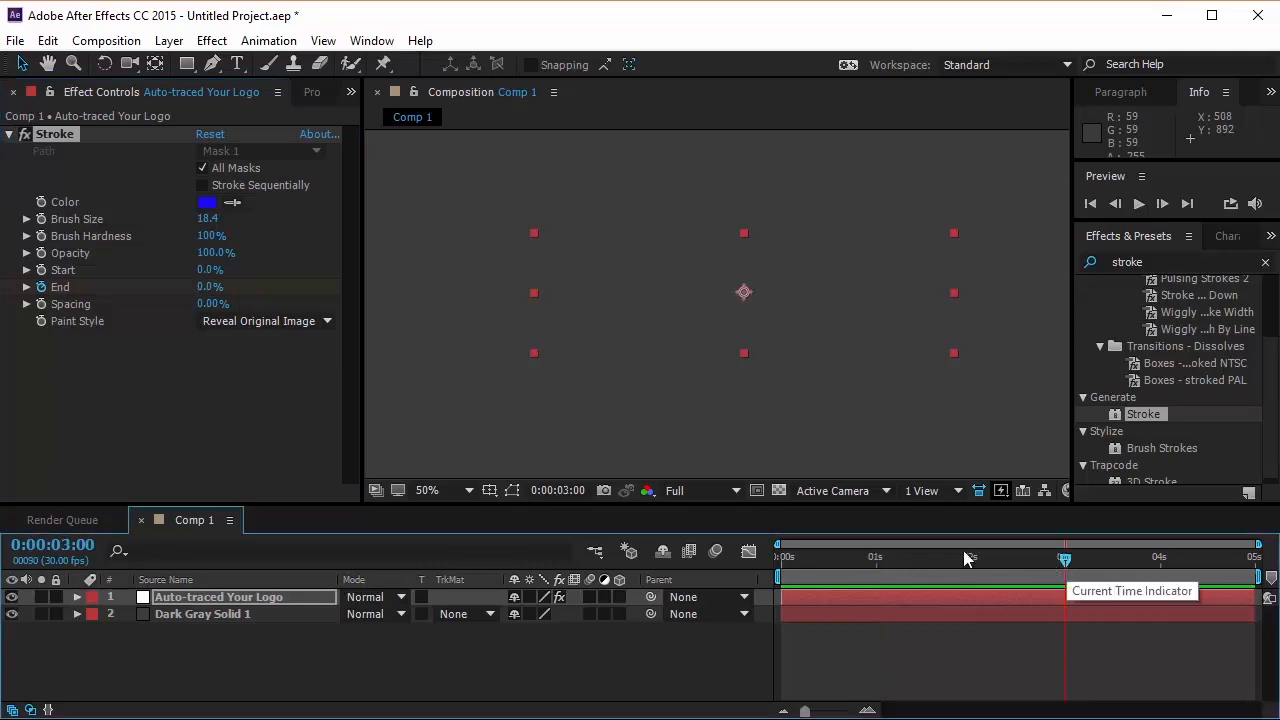
pyautogui.click(205, 287)
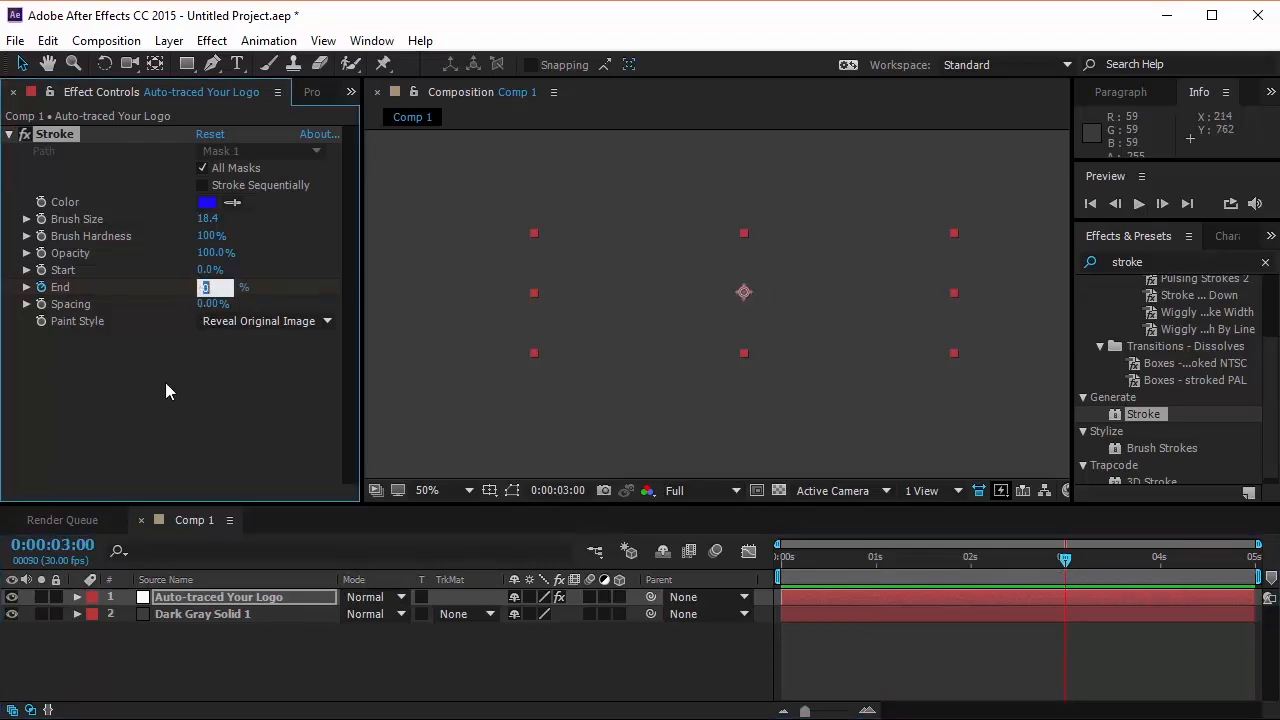
pyautogui.write('100')
pyautogui.press('Return')
pyautogui.click(259, 385)
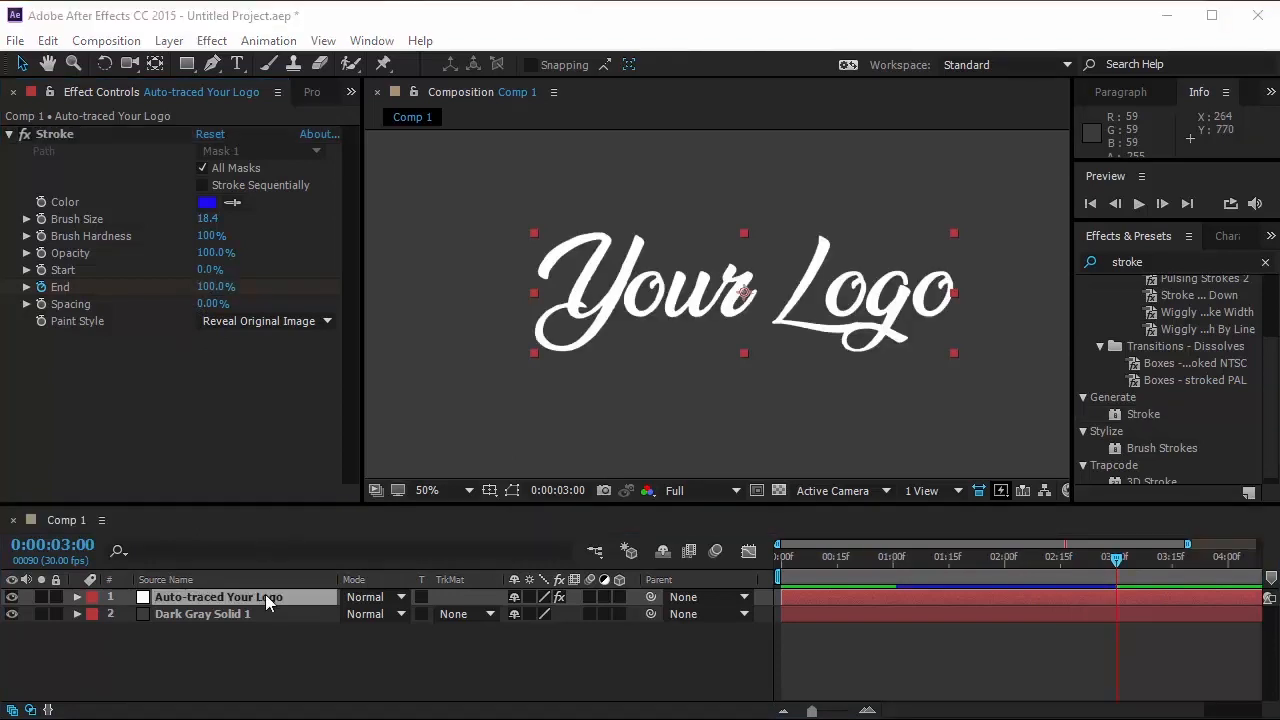
# Reveal the layer's keyframes and apply Easy Ease to both Stroke End keyframes.
pyautogui.press('u')
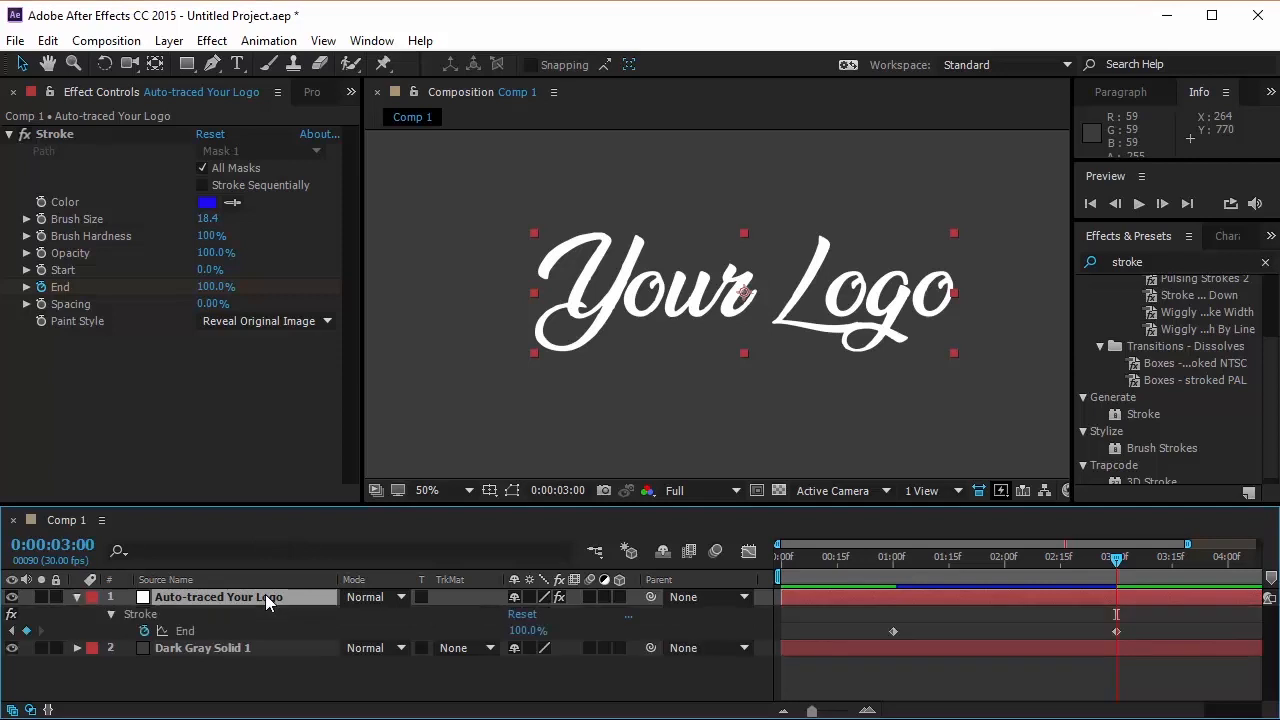
pyautogui.moveTo(1124, 621); pyautogui.dragTo(871, 638)
pyautogui.rightClick(892, 631)
pyautogui.moveTo(958, 624)
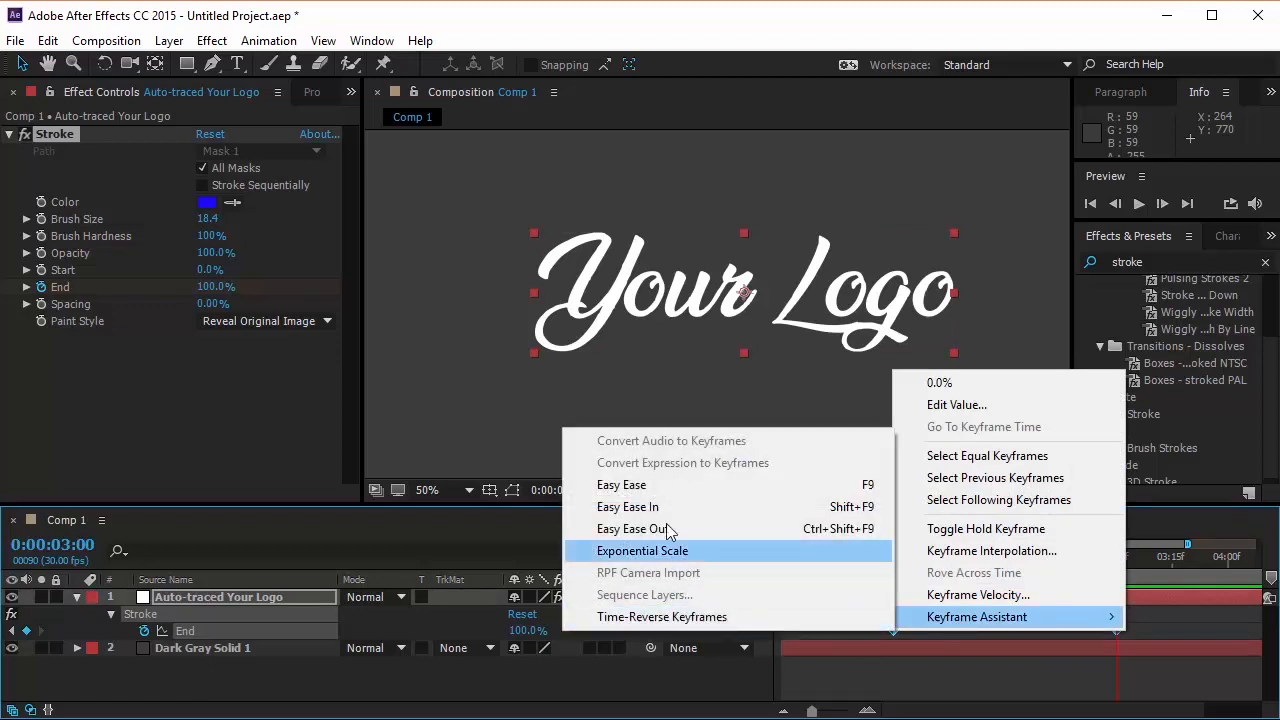
pyautogui.click(643, 488)
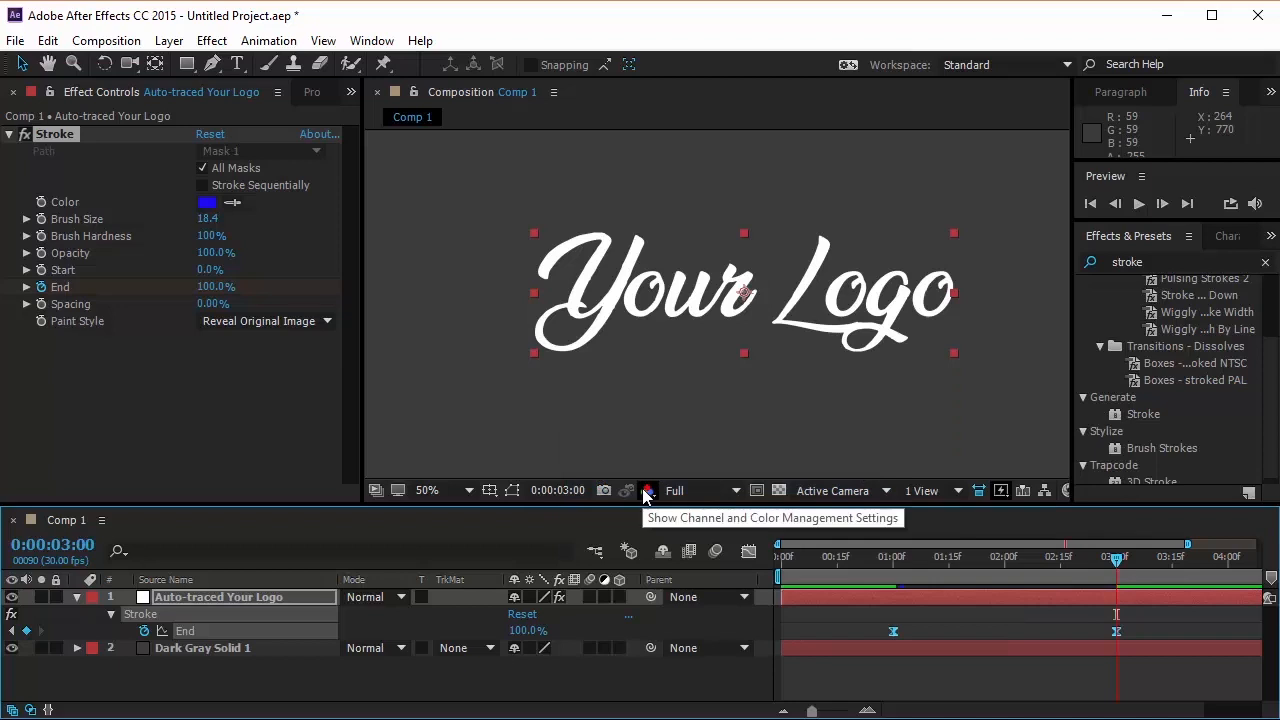
# Lengthen both keyframes' easing handles in the End speed graph for a steeper central peak, and preview the animation.
pyautogui.click(748, 552)
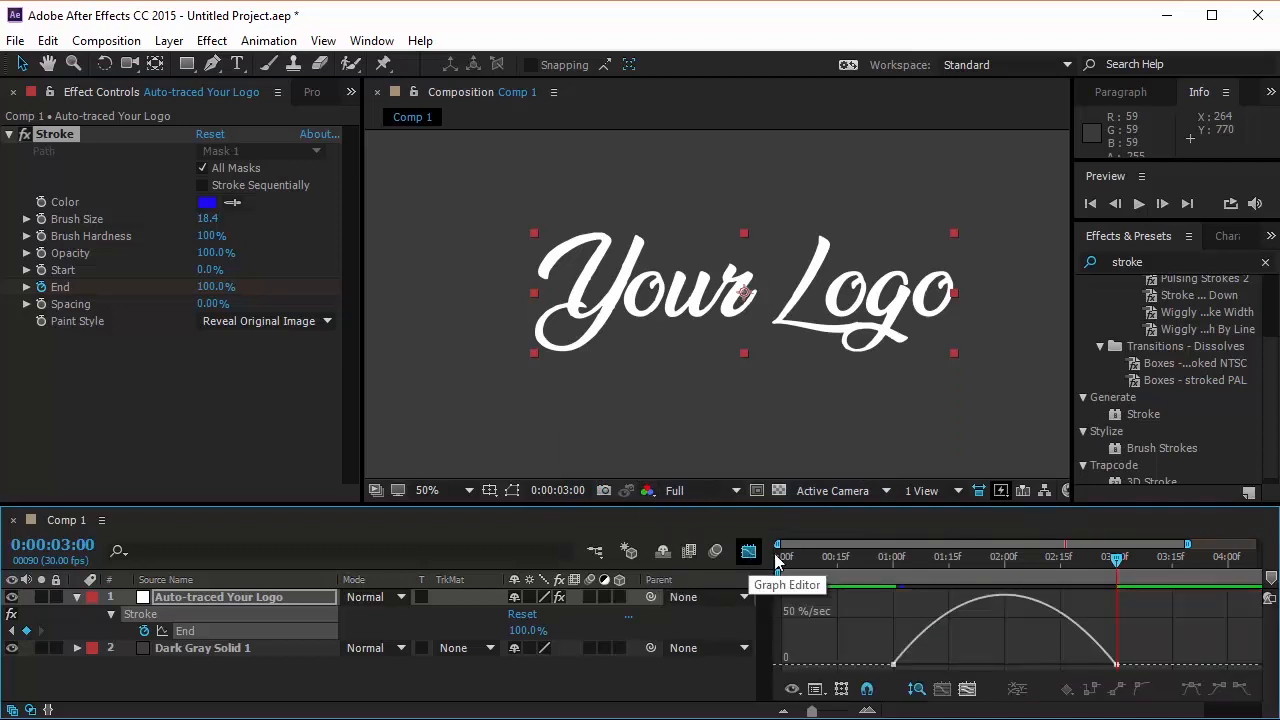
pyautogui.moveTo(1152, 657); pyautogui.dragTo(1045, 666)
pyautogui.moveTo(931, 665); pyautogui.dragTo(957, 667)
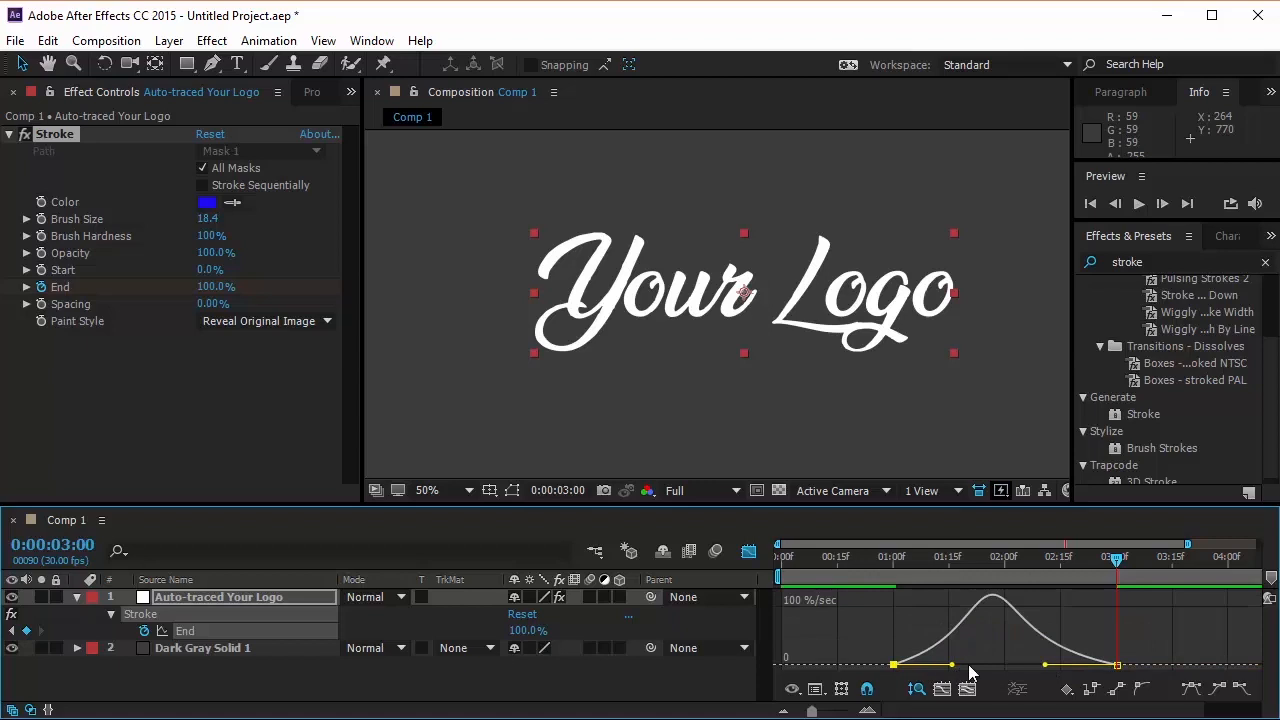
pyautogui.click(749, 552)
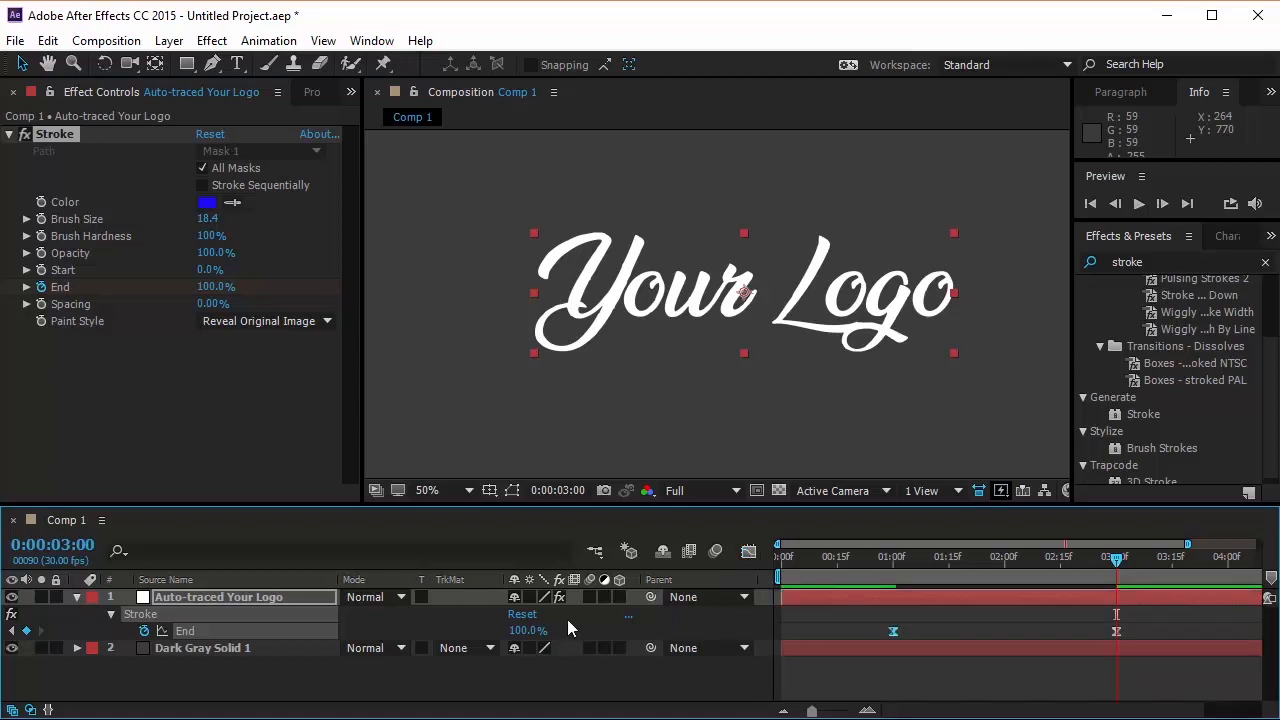
pyautogui.click(1142, 204)
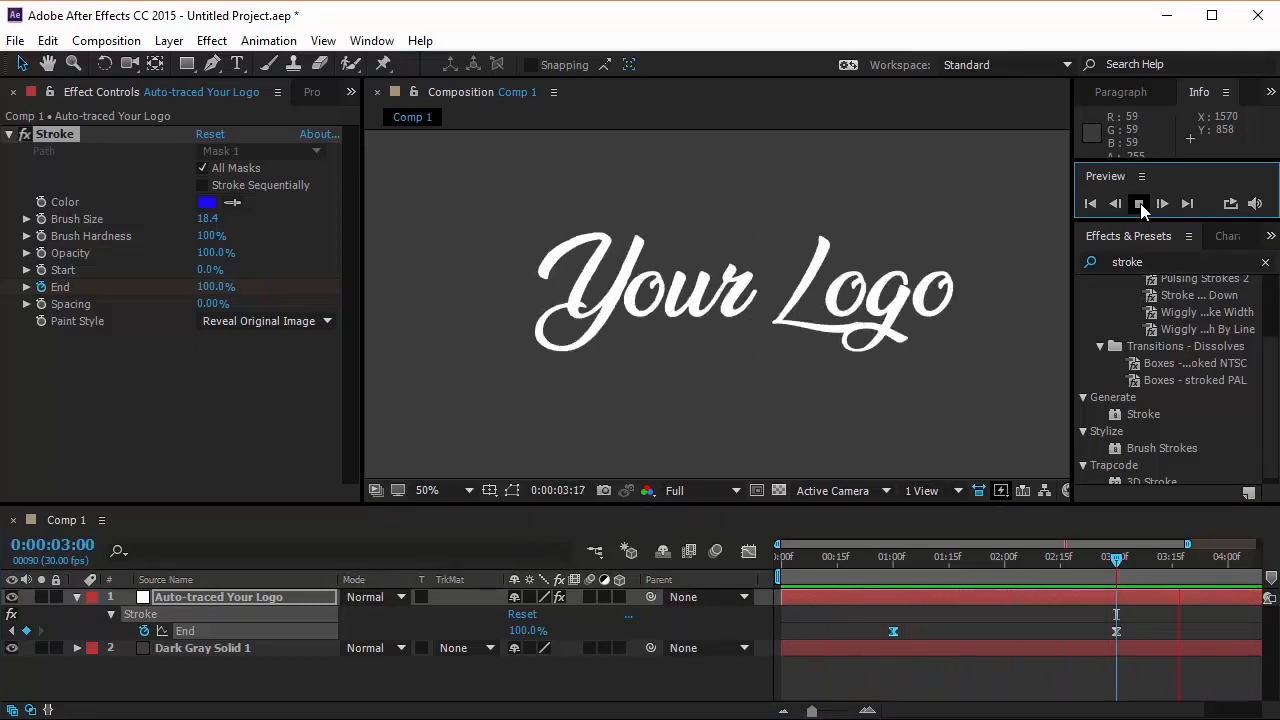
pyautogui.click(1140, 203)
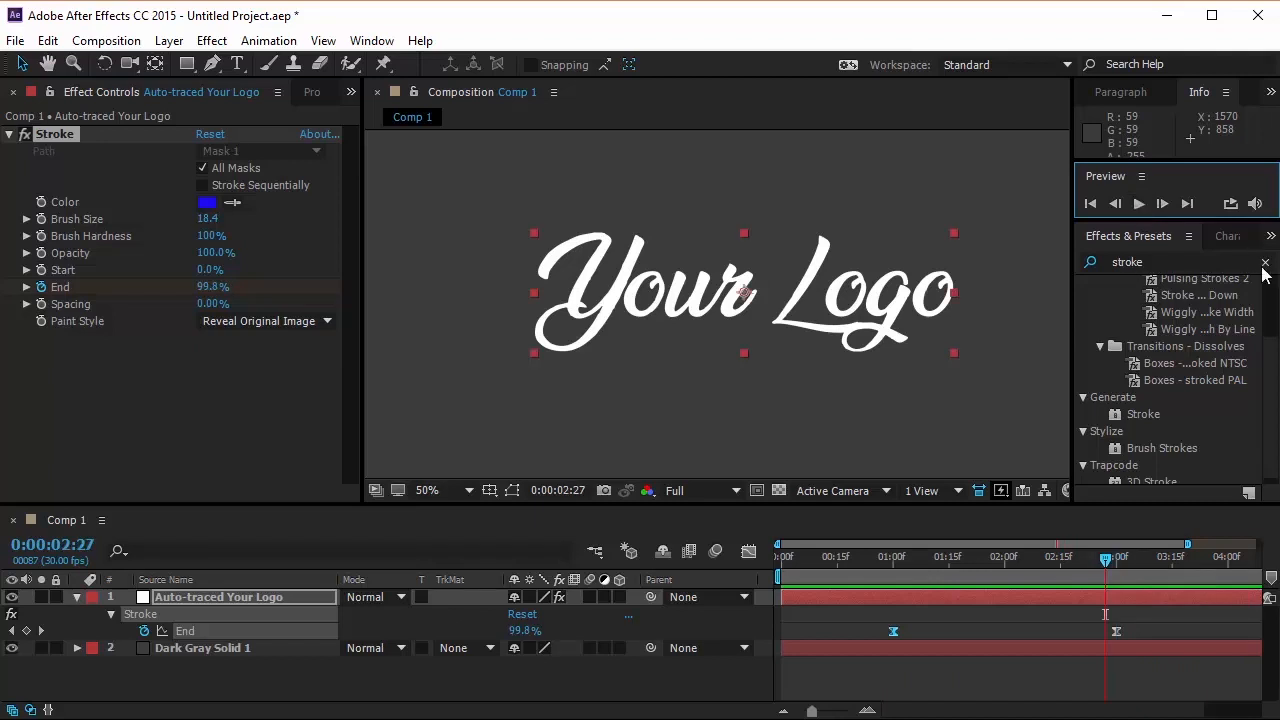
# Find the Fill effect and apply it to the auto-traced logo layer.
pyautogui.click(1264, 263)
pyautogui.click(1172, 262)
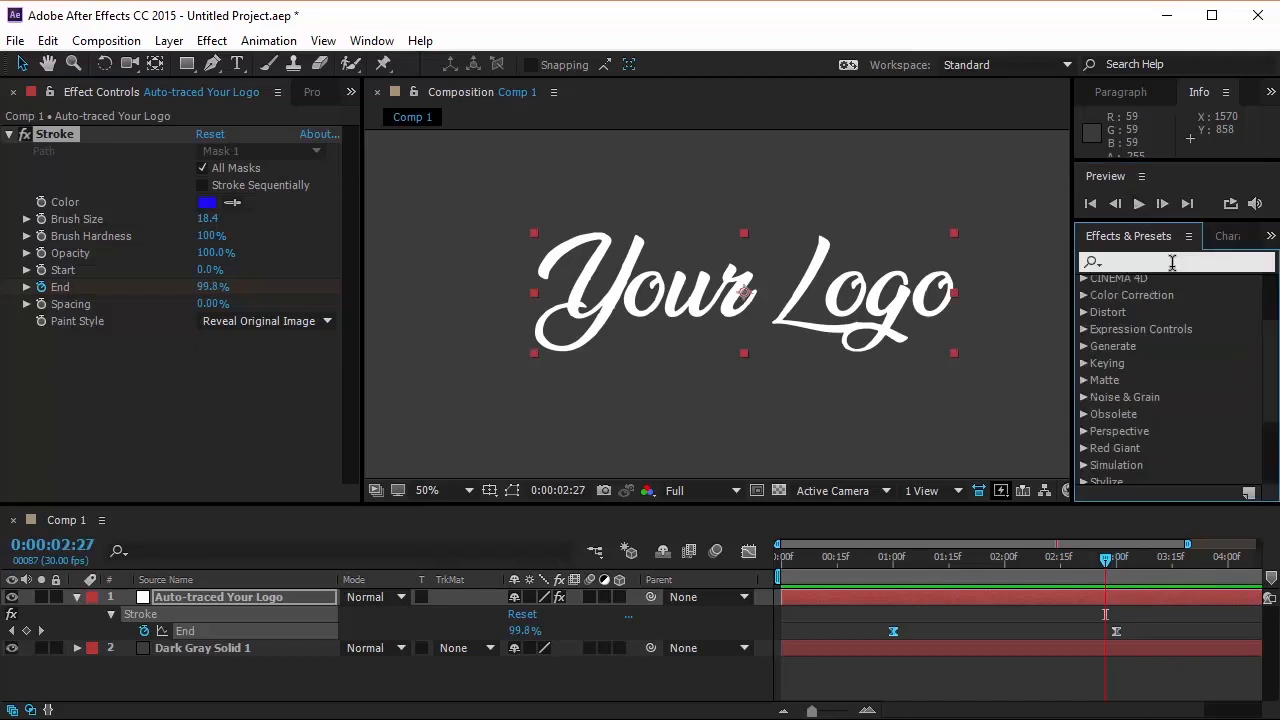
pyautogui.write('fill')
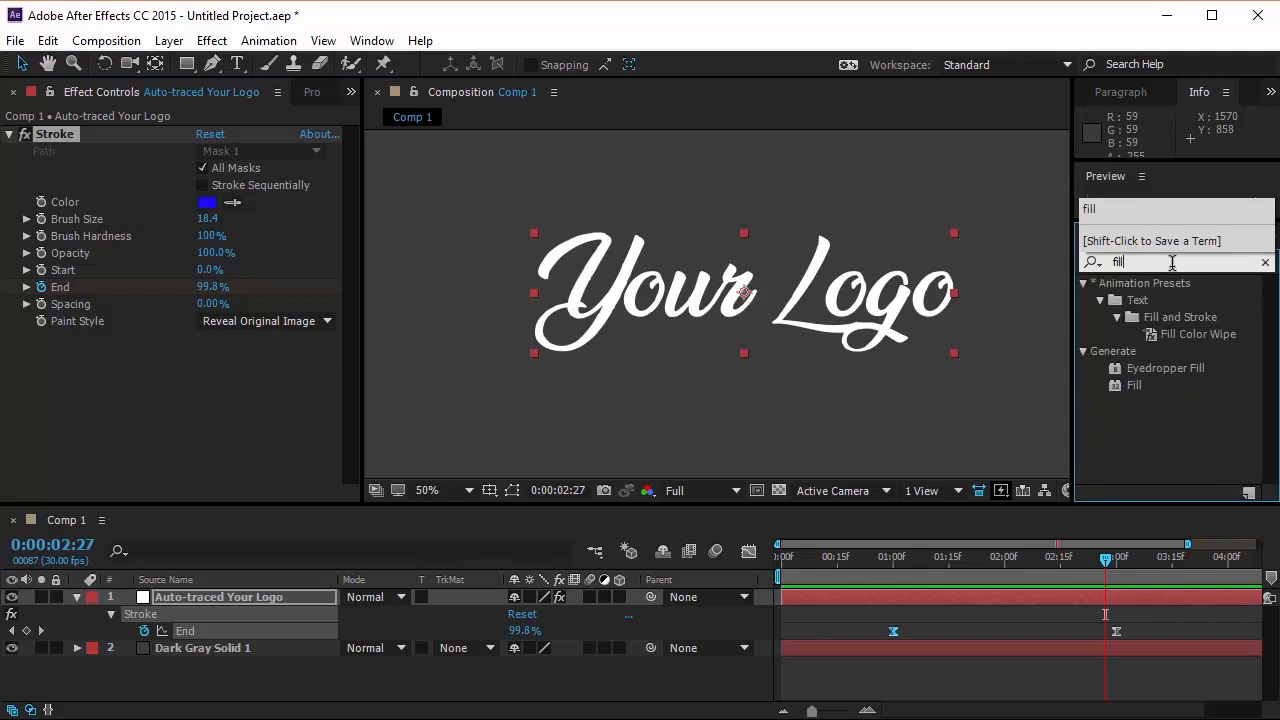
pyautogui.moveTo(1132, 383)
pyautogui.mouseDown()
pyautogui.moveTo(506, 522)
pyautogui.moveTo(244, 596)
pyautogui.mouseUp()
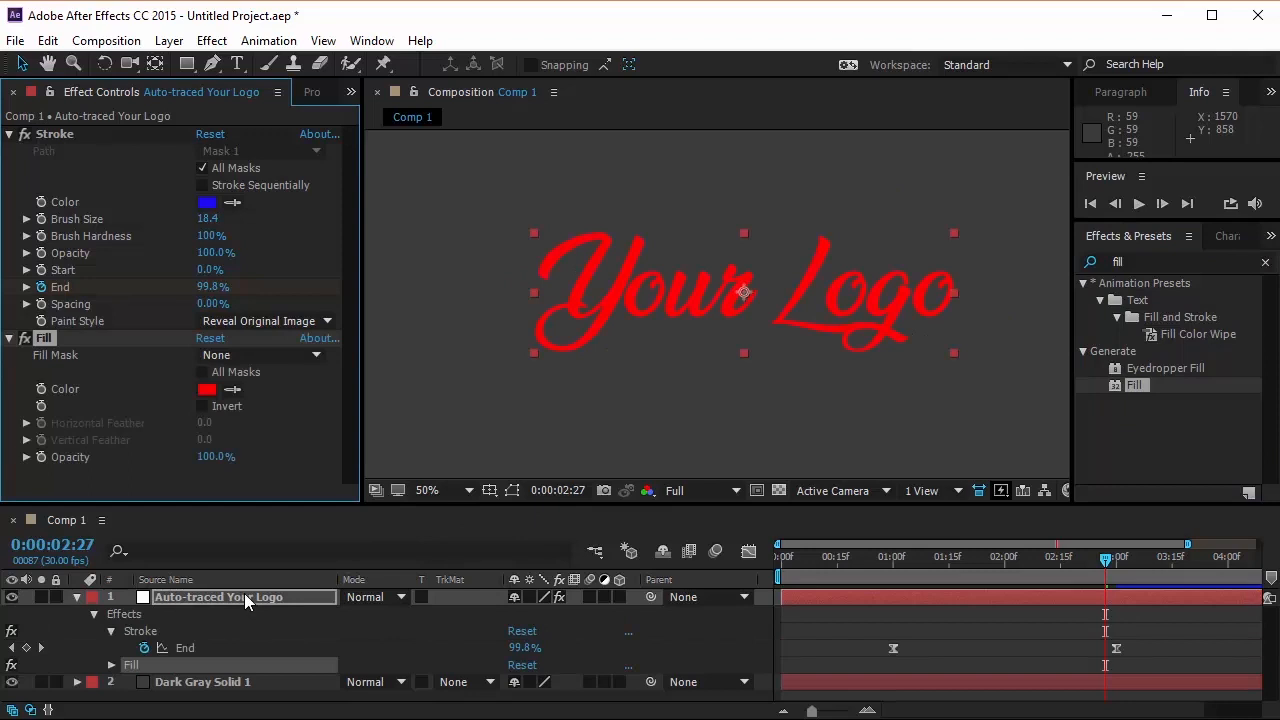
# Set the Fill color of the auto-traced layer to coral red F86767.
pyautogui.click(208, 391)
pyautogui.click(537, 386)
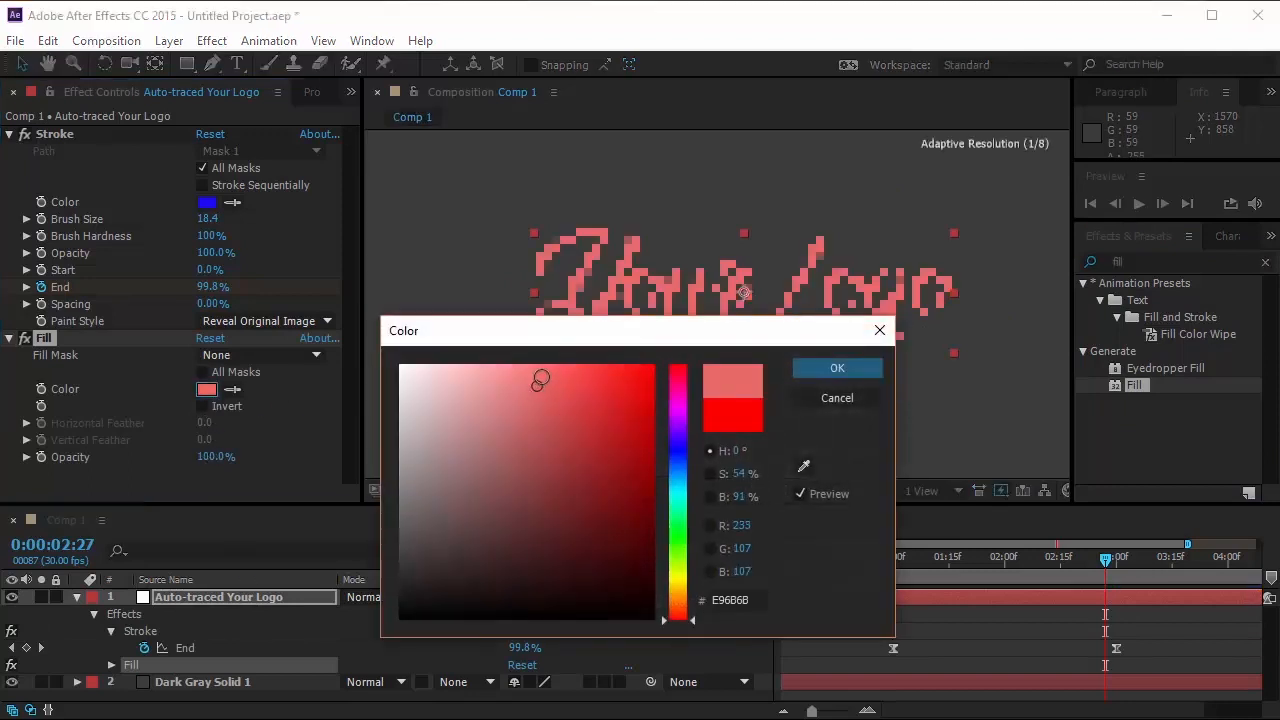
pyautogui.click(548, 372)
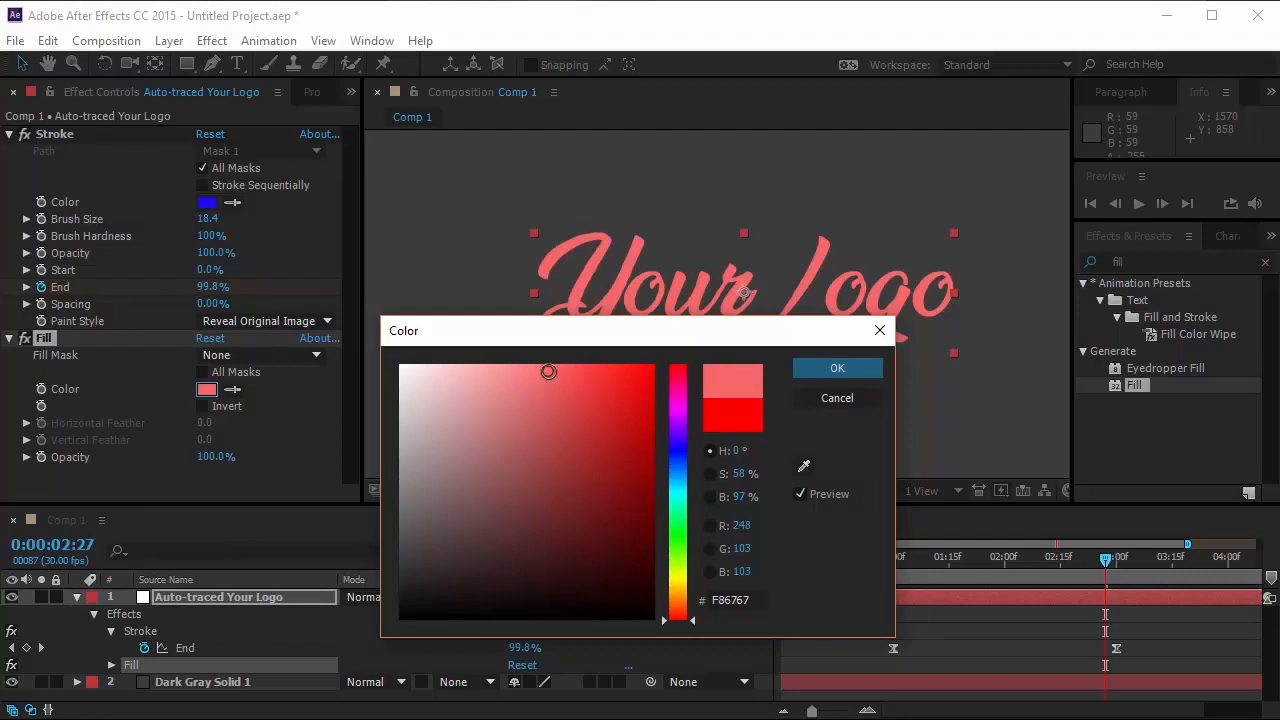
pyautogui.click(838, 369)
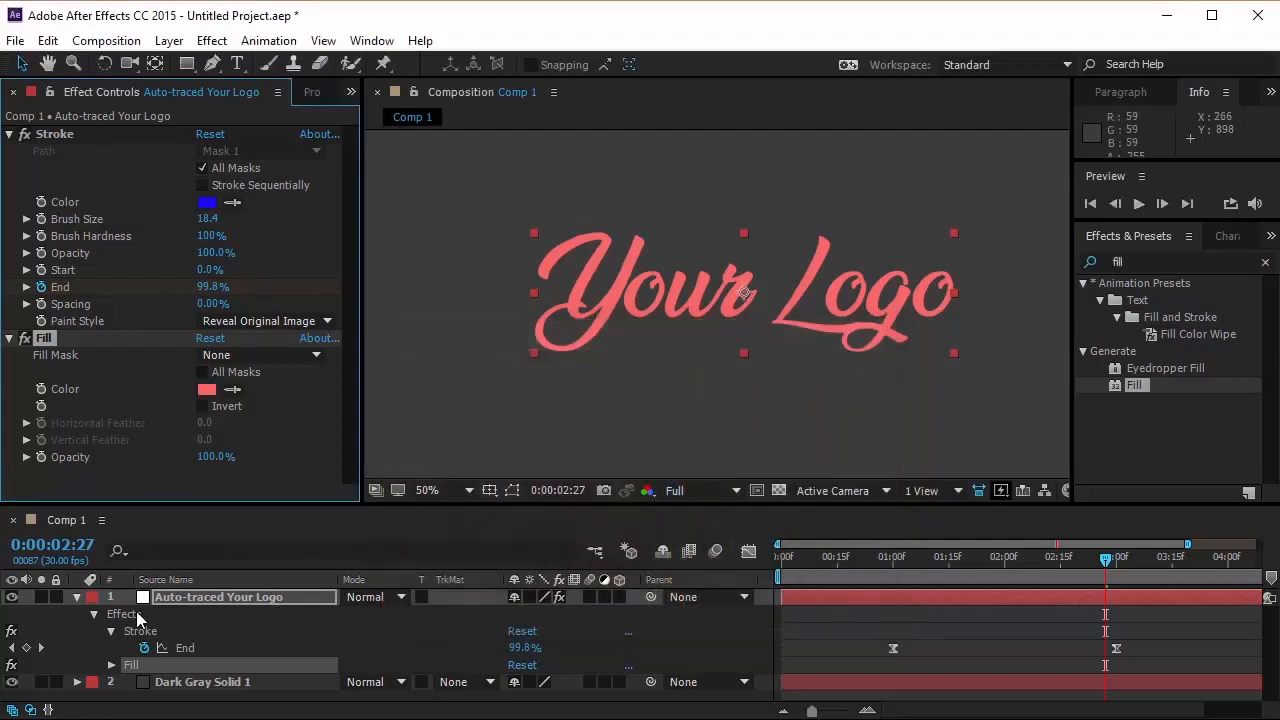
# Collapse the auto-traced layer and duplicate it four times.
pyautogui.click(77, 597)
pyautogui.click(183, 597)
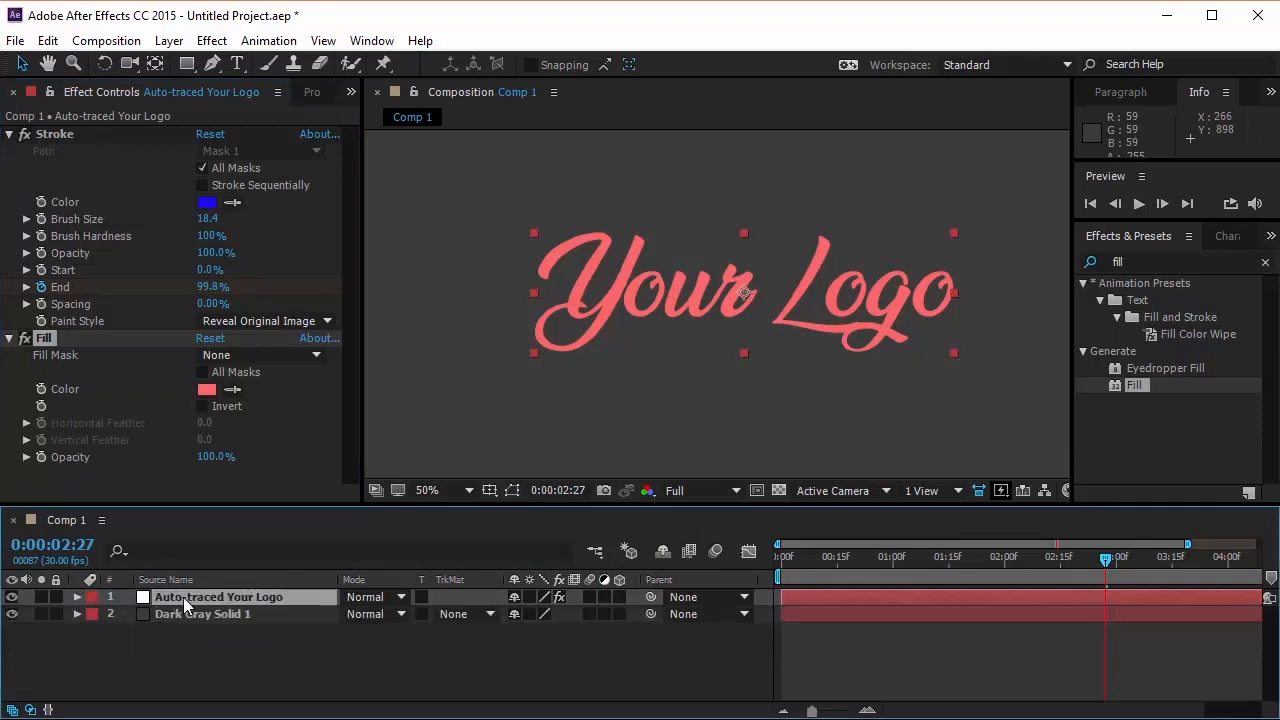
pyautogui.hotkey('ctrl', 'd')
pyautogui.hotkey('ctrl', 'd')
pyautogui.hotkey('ctrl', 'd')
pyautogui.hotkey('ctrl', 'd')
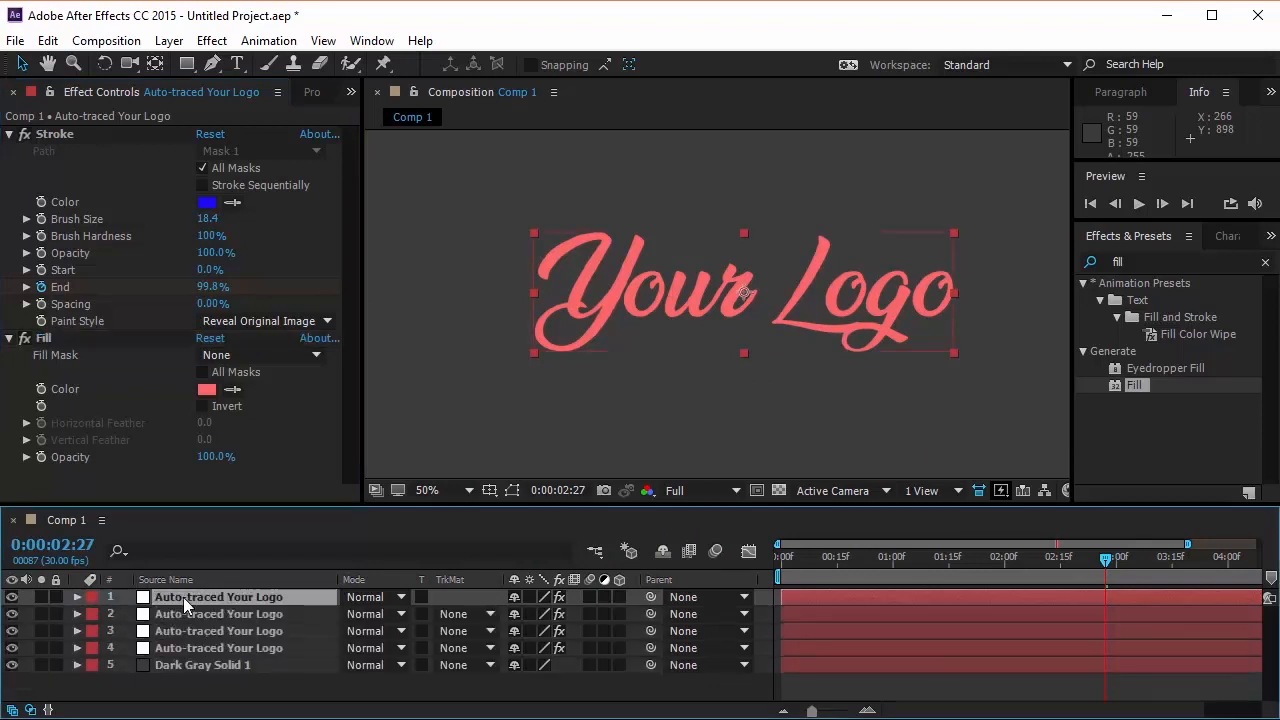
# Change the Fill color of the auto-traced copy on layer 4 to light green.
pyautogui.click(204, 650)
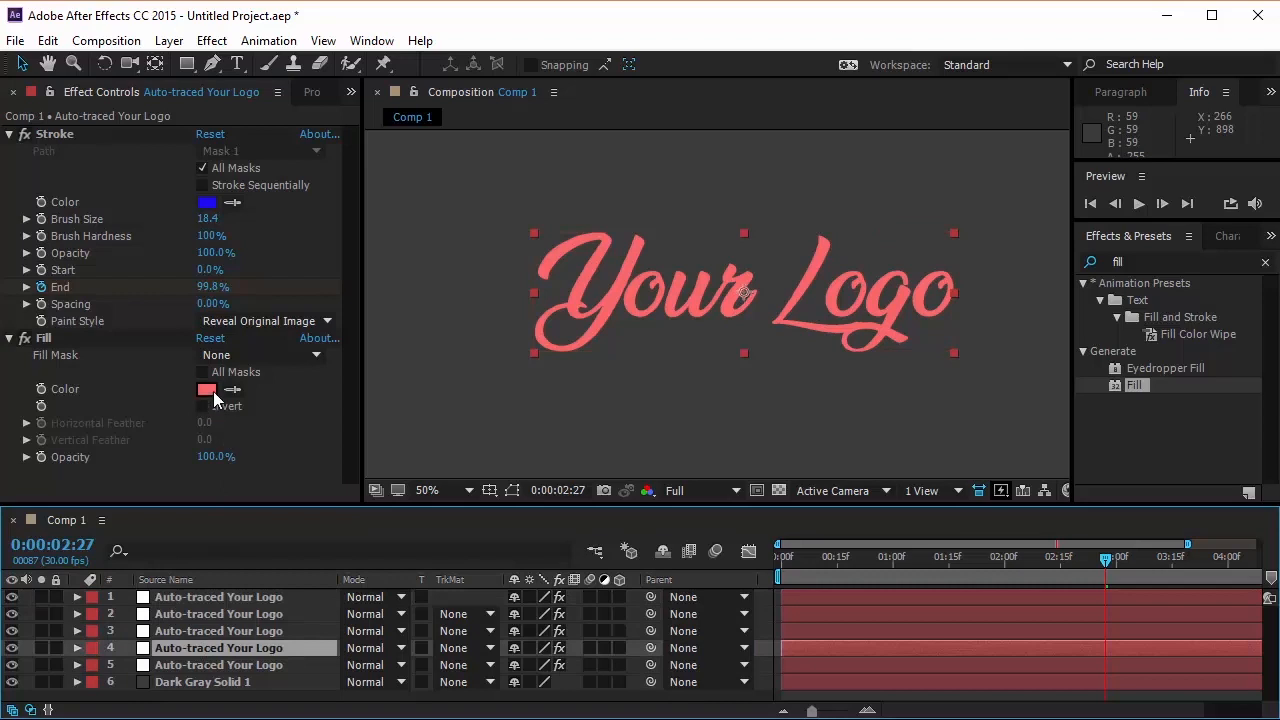
pyautogui.click(207, 389)
pyautogui.click(679, 539)
pyautogui.moveTo(552, 382); pyautogui.dragTo(548, 405)
pyautogui.click(837, 368)
# Change the Fill color of the auto-traced copy on layer 3 to yellow.
pyautogui.click(235, 630)
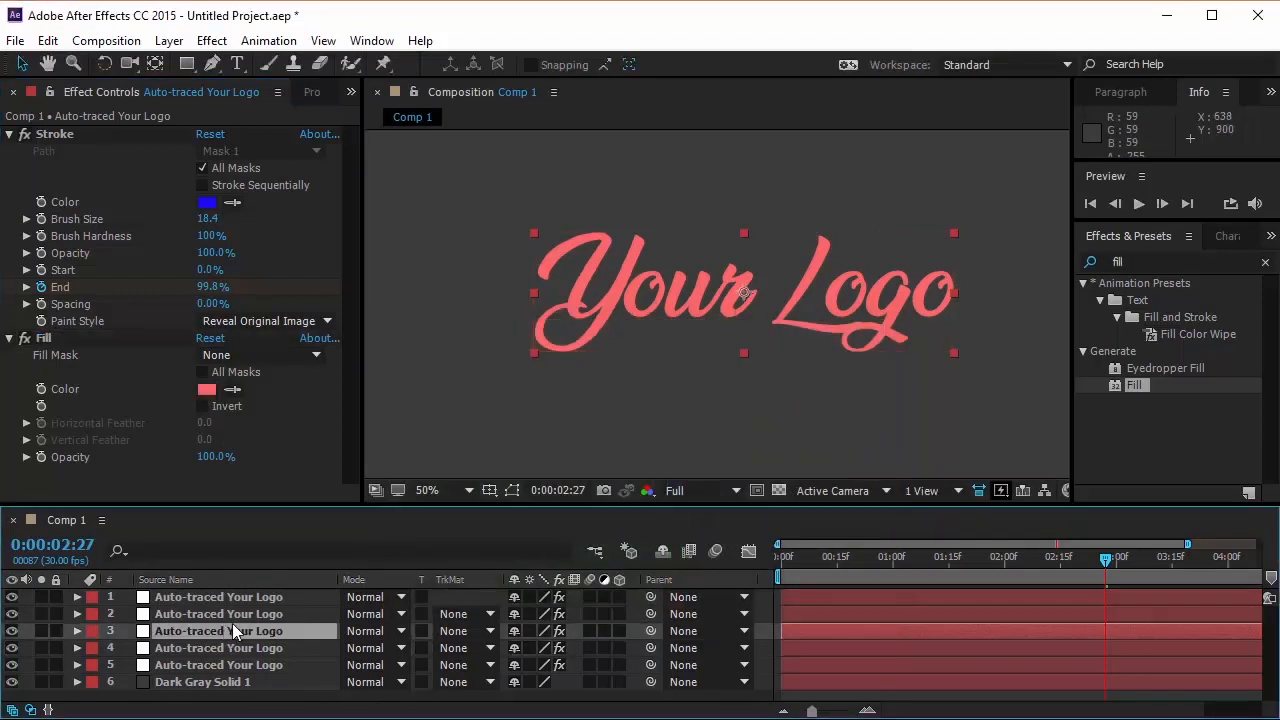
pyautogui.click(206, 390)
pyautogui.click(678, 578)
pyautogui.click(568, 398)
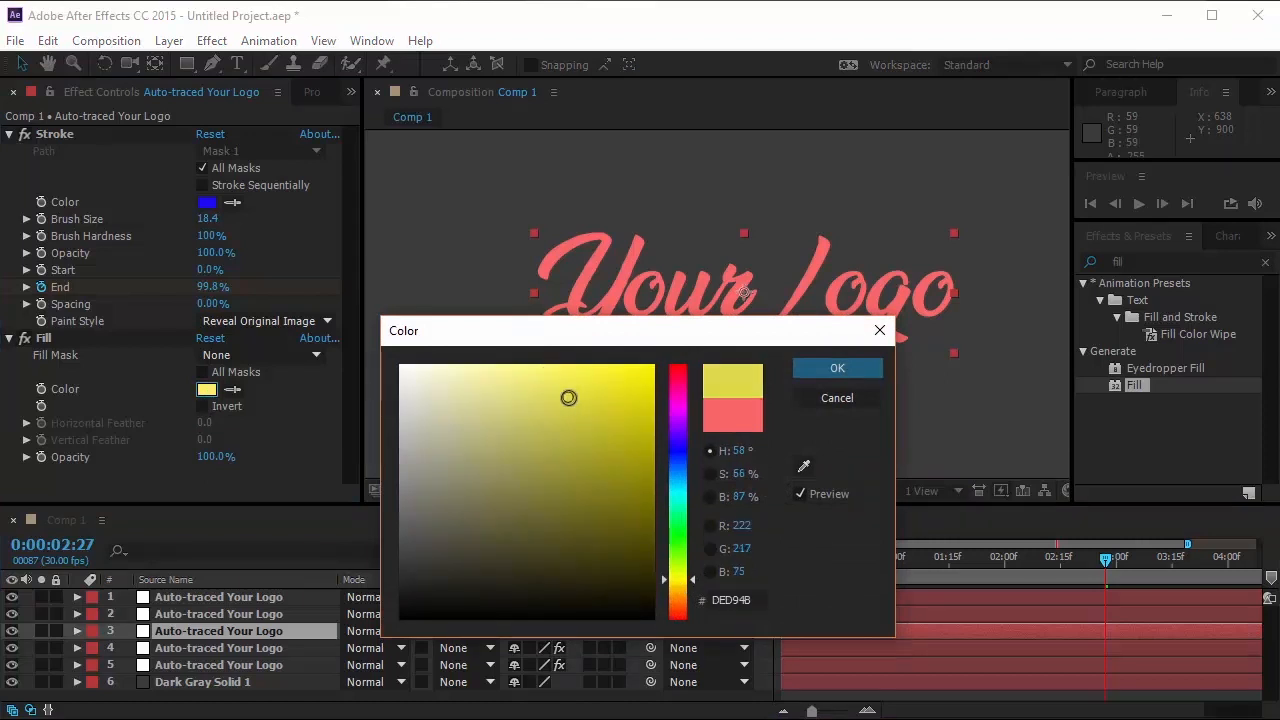
pyautogui.click(559, 459)
pyautogui.click(837, 368)
# Change the Fill color of the auto-traced copy on layer 2 to light gray.
pyautogui.click(200, 613)
pyautogui.click(206, 389)
pyautogui.click(411, 414)
pyautogui.click(818, 373)
# Change the Fill color of the auto-traced copy on layer 1 to light blue.
pyautogui.click(212, 597)
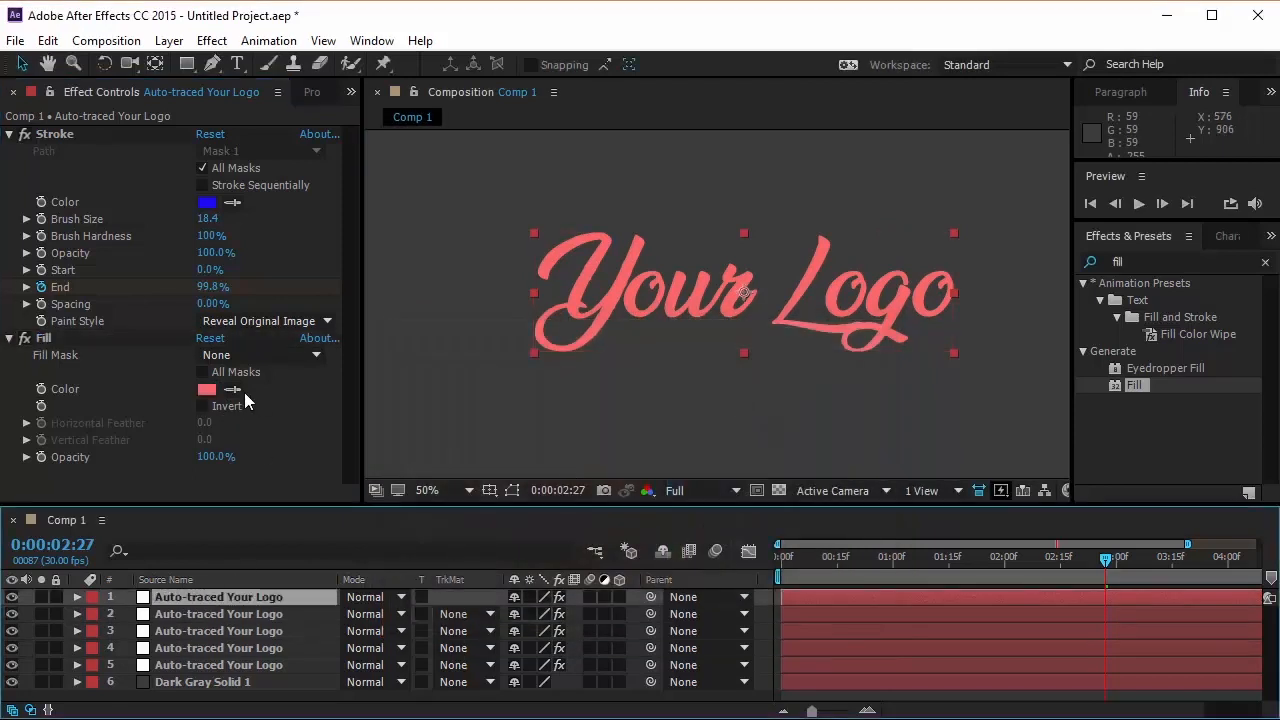
pyautogui.click(206, 389)
pyautogui.click(678, 472)
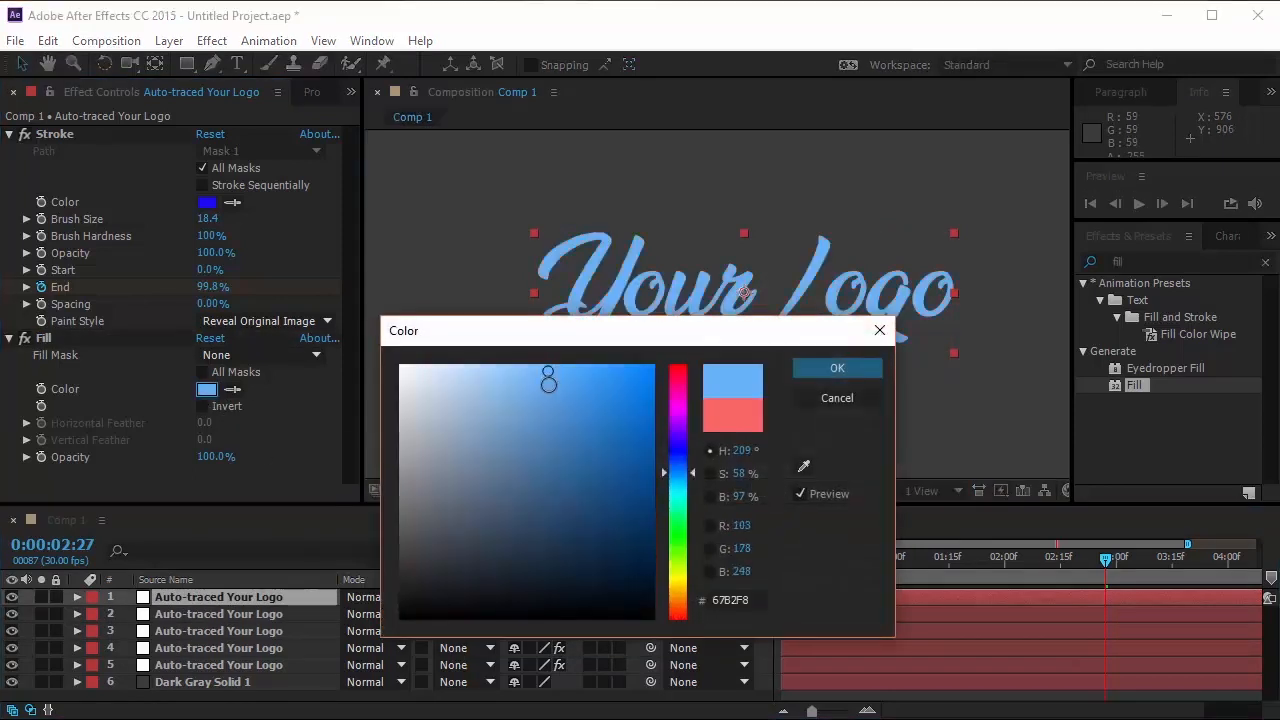
pyautogui.click(826, 367)
# Stagger layers 4 to 1 in time so each starts about 10 frames after the layer beneath it.
pyautogui.click(796, 649)
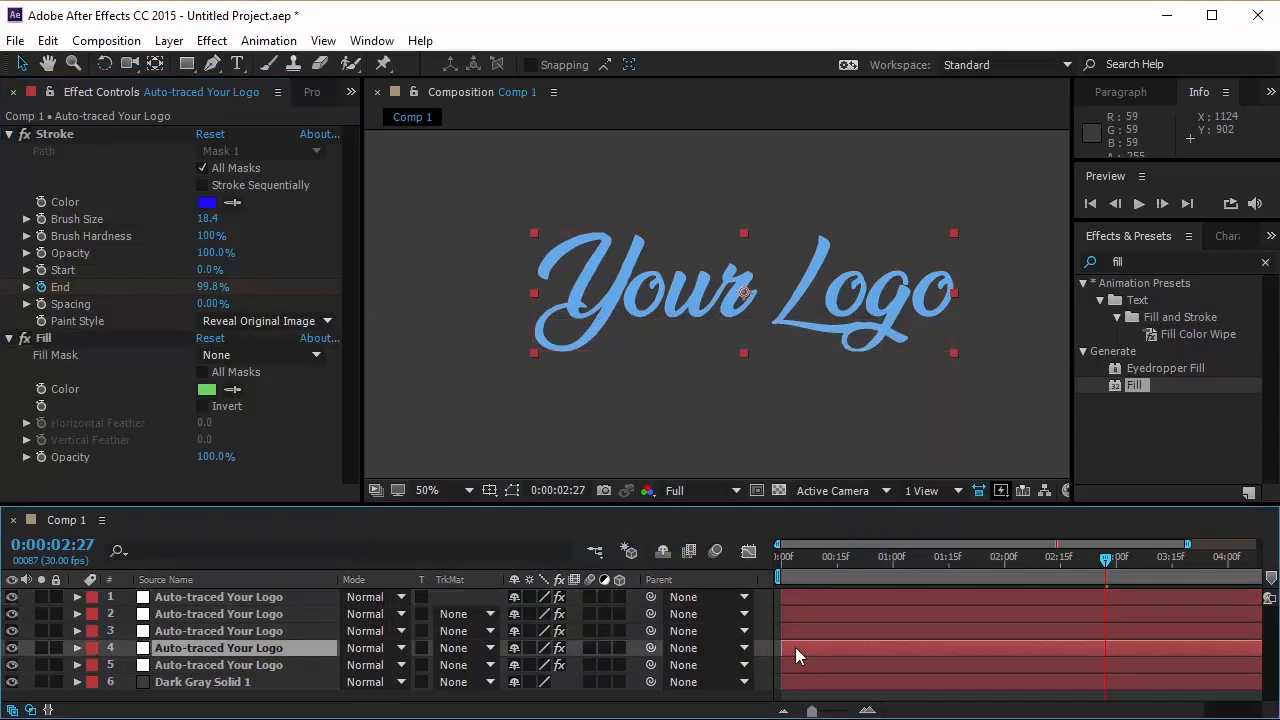
pyautogui.moveTo(842, 632); pyautogui.dragTo(938, 622)
pyautogui.moveTo(845, 592); pyautogui.dragTo(1001, 598)
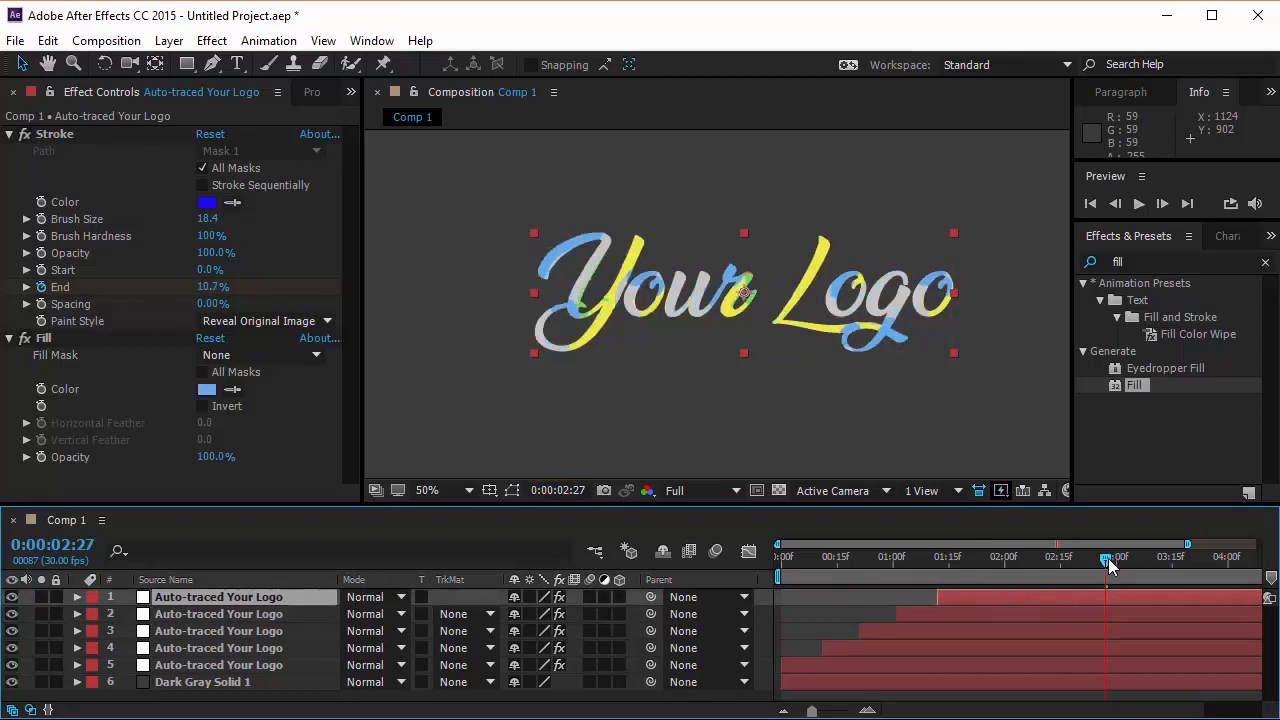
# Add Opacity keyframes to layers 2 to 5 at the top layer's last End keyframe, 0:00:04:12.
pyautogui.press('u')
pyautogui.moveTo(811, 711); pyautogui.dragTo(815, 712)
pyautogui.press('k')
pyautogui.scroll(-1, 1057, 658)
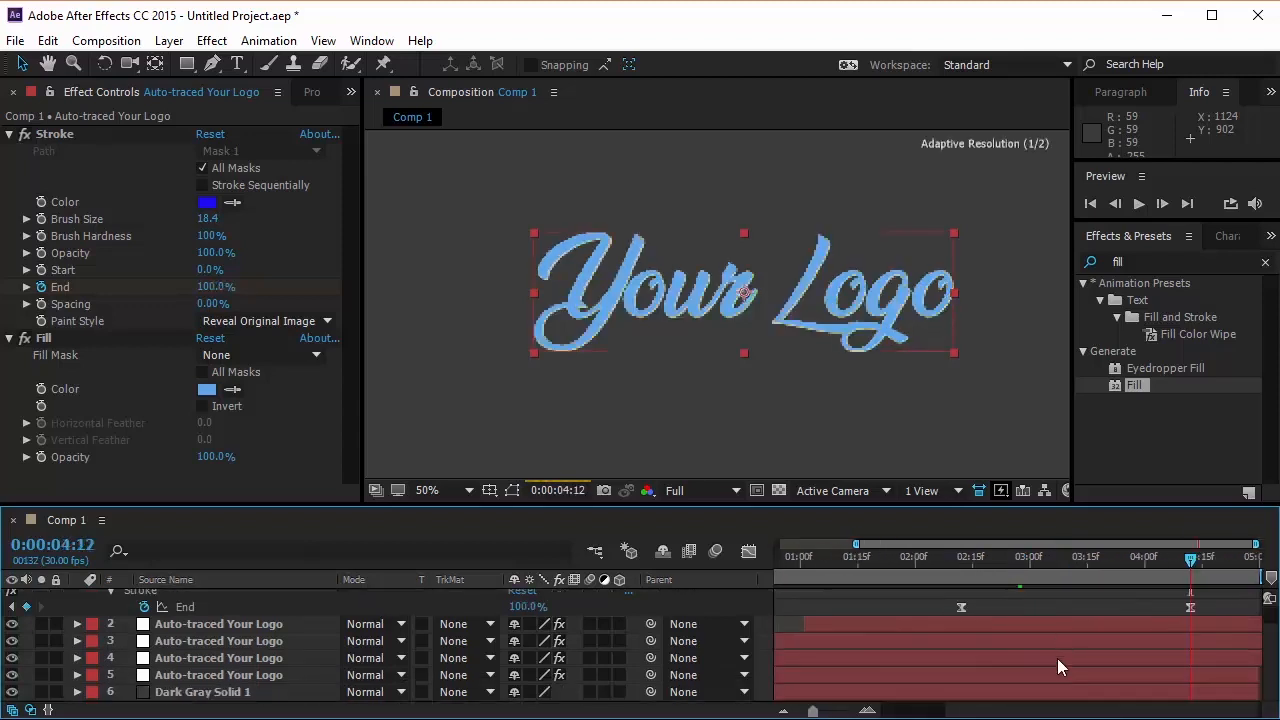
pyautogui.click(960, 625)
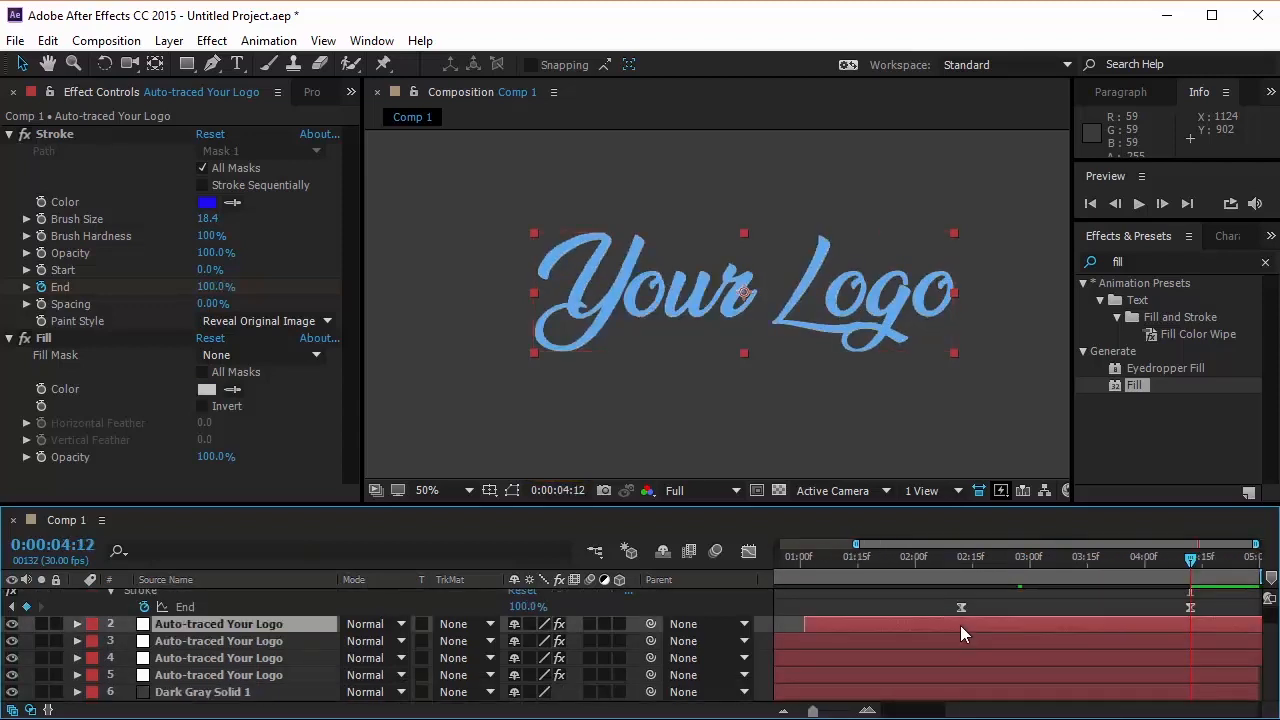
pyautogui.keyDown('shift'); pyautogui.click(957, 678); pyautogui.keyUp('shift')
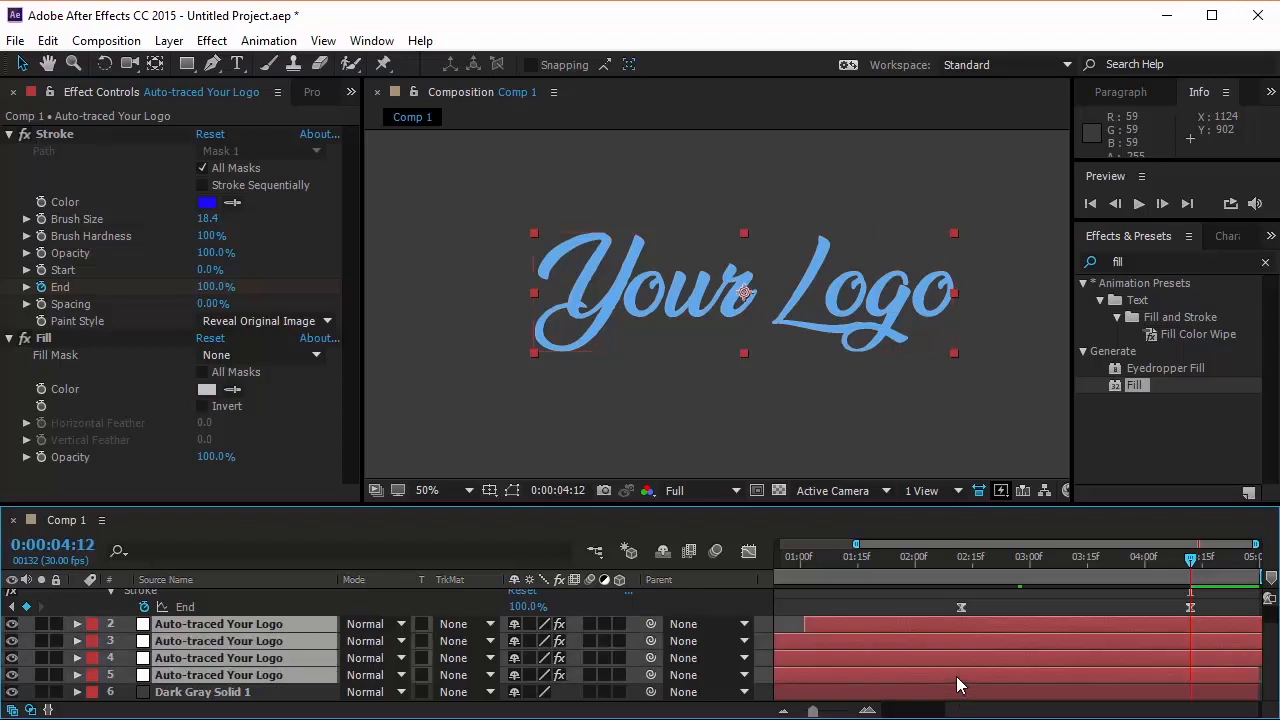
pyautogui.press('t')
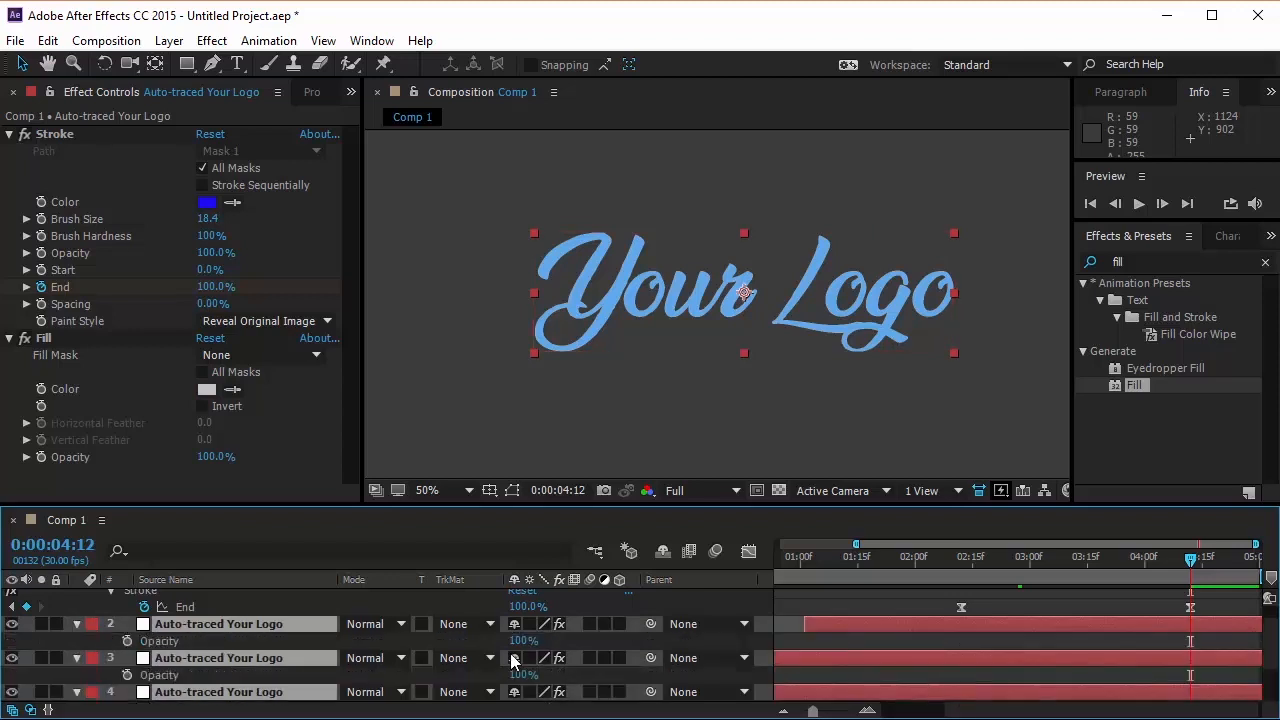
pyautogui.click(127, 641)
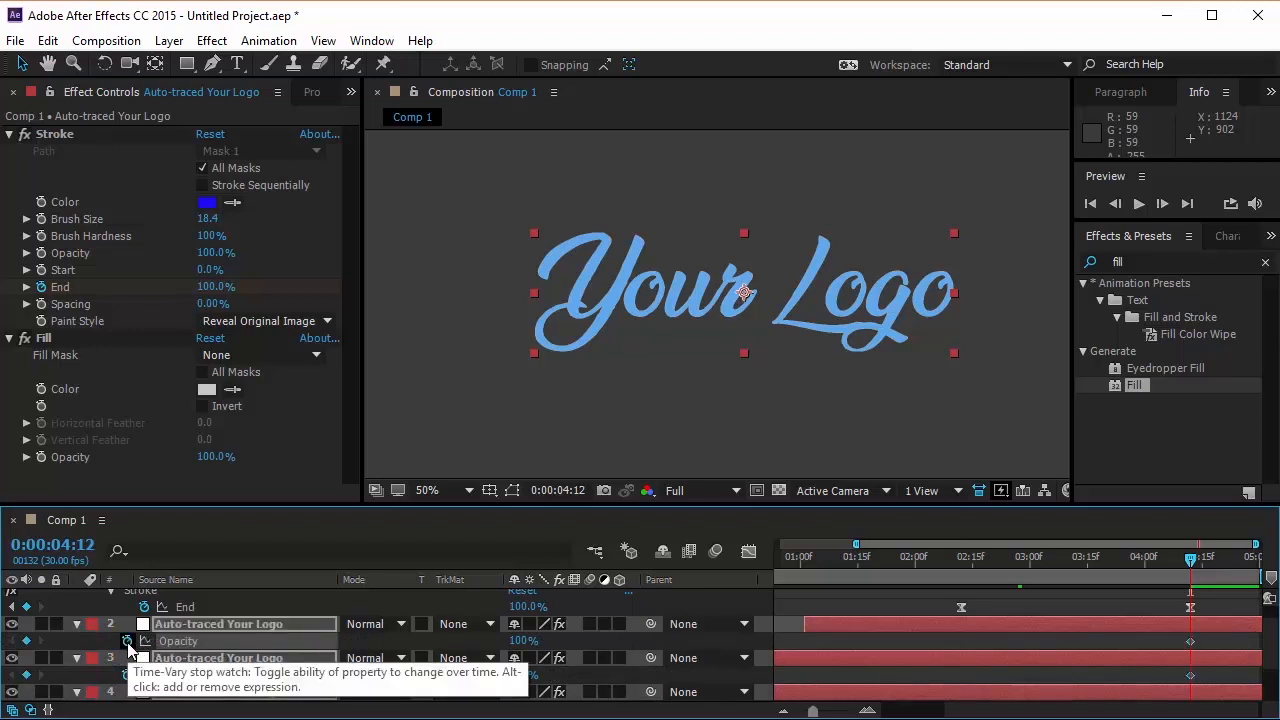
# Fade out layers 2 to 5 by keyframing Opacity at 0% at 0:00:04:12 and 100% at 0:00:04:06.
pyautogui.click(524, 640)
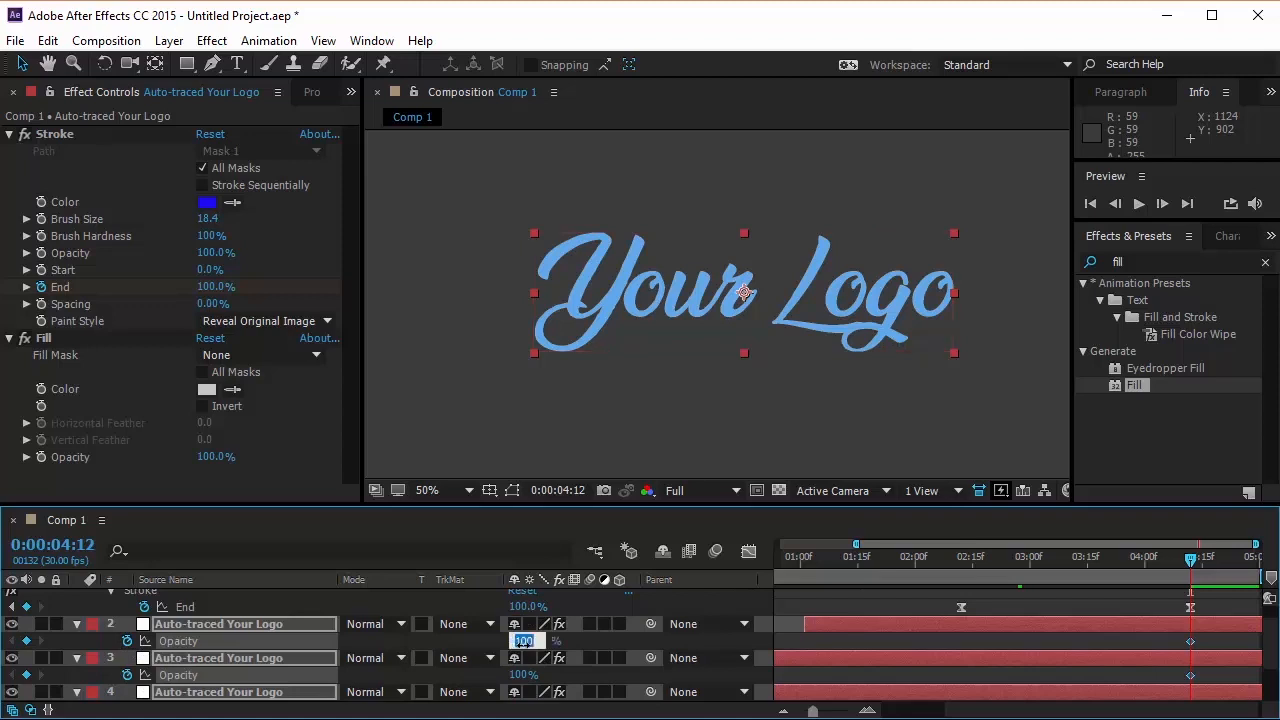
pyautogui.write('0')
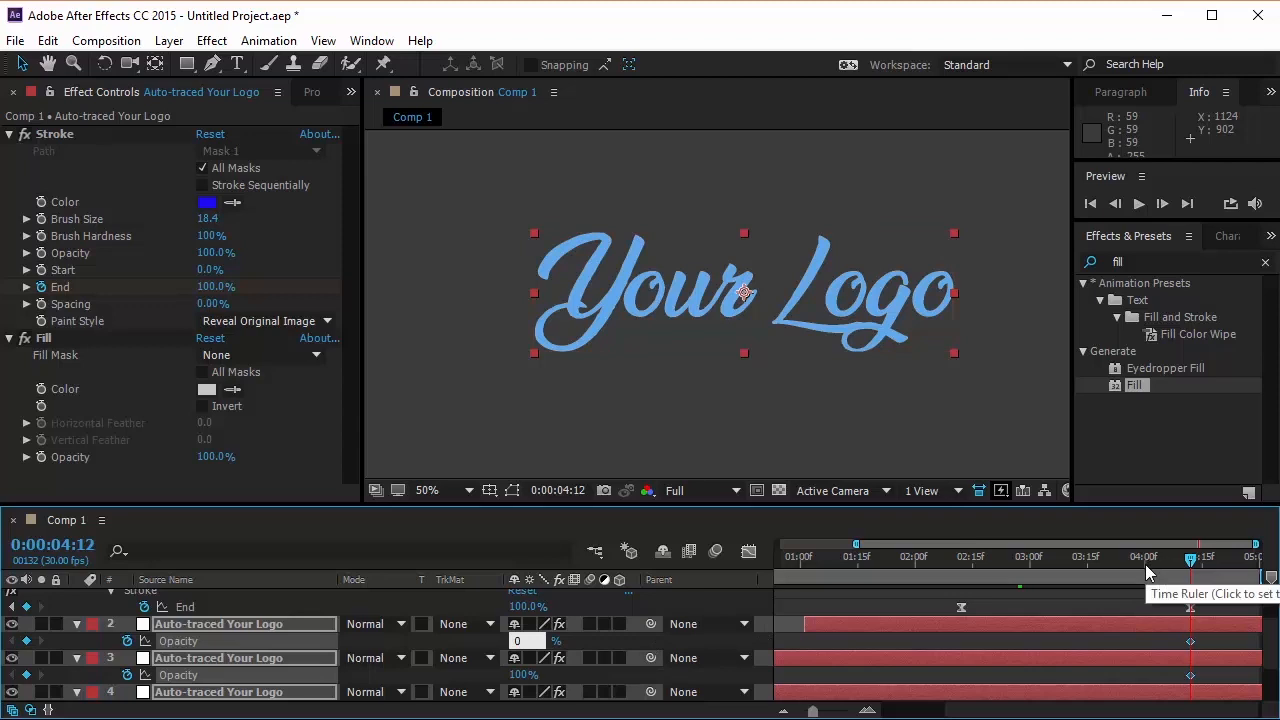
pyautogui.click(1188, 564)
pyautogui.moveTo(1188, 564); pyautogui.dragTo(1166, 568)
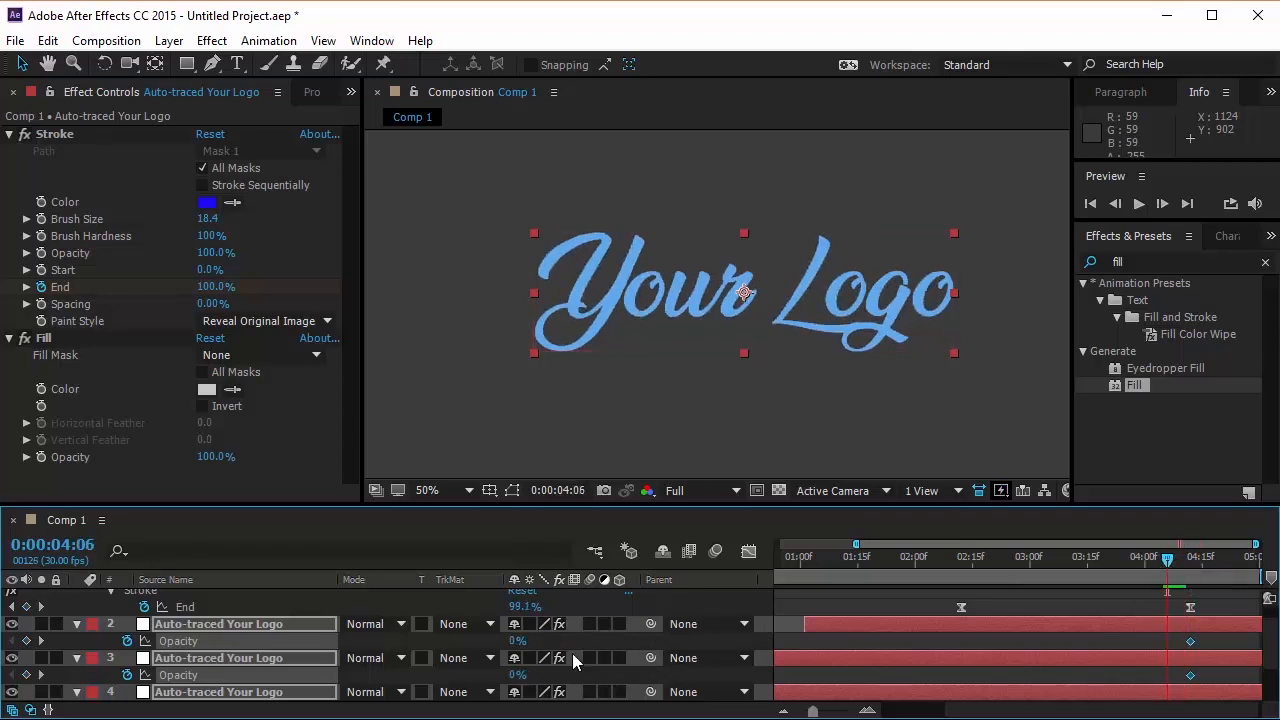
pyautogui.click(517, 641)
pyautogui.write('100')
pyautogui.press('Return')
# Preview the multicolored logo reveal from the start of the composition.
pyautogui.scroll(1, 327, 673)
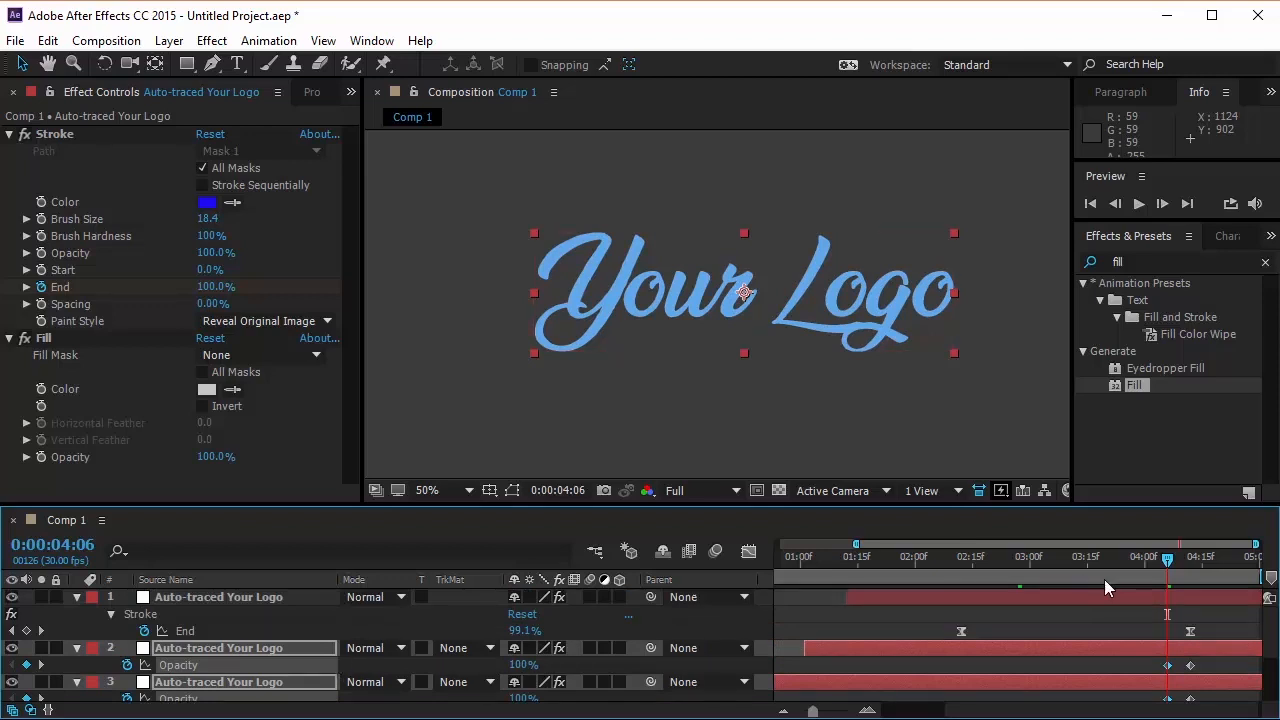
pyautogui.moveTo(1111, 557); pyautogui.dragTo(734, 578)
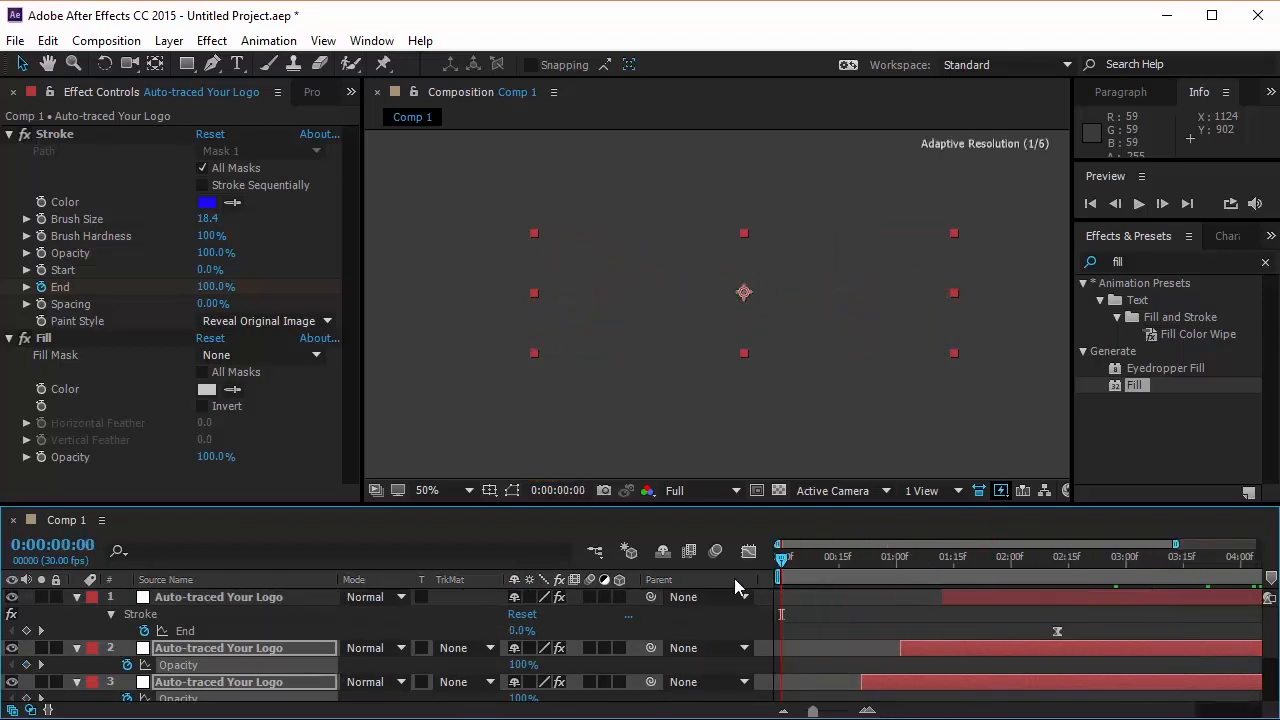
pyautogui.click(1138, 203)
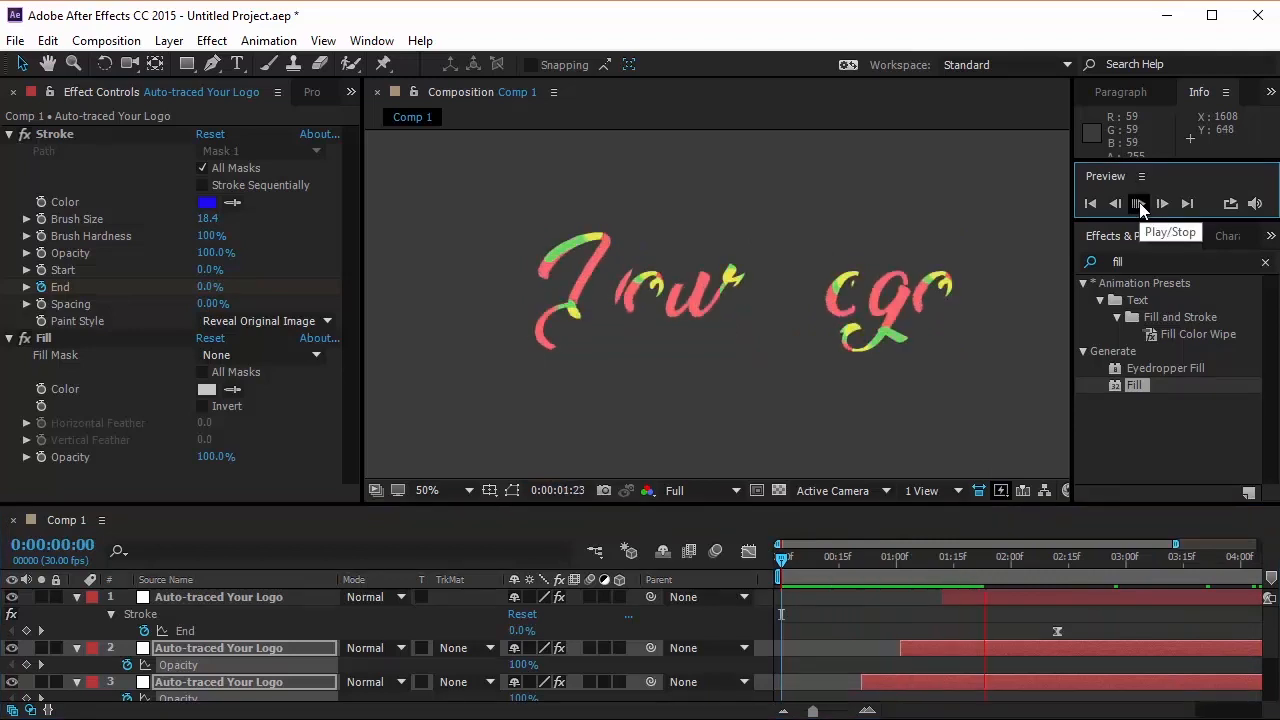